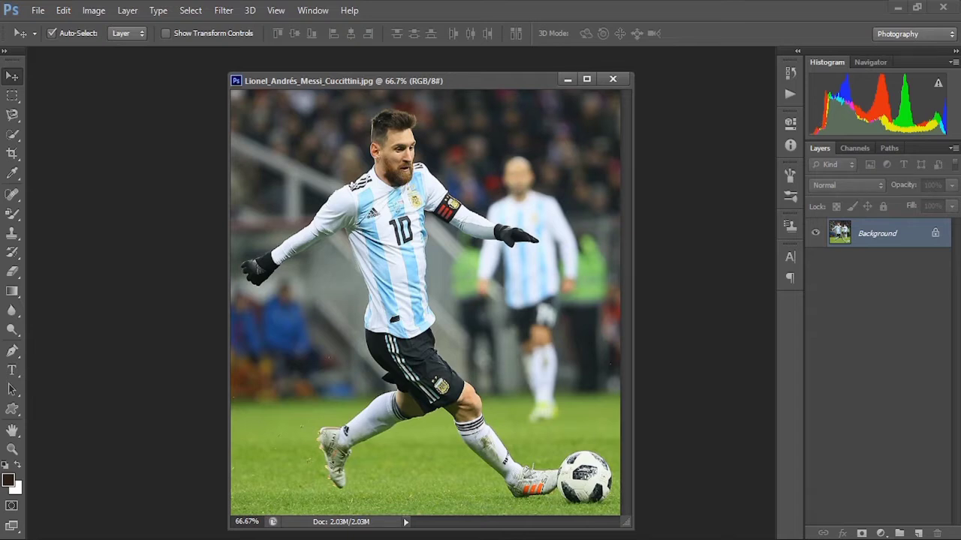
- Duplicate the Background layer and hide the original
{"action": "mouse_move", "coordinate": [488, 80]}
{"action": "left_mouse_down"}
{"action": "mouse_move", "coordinate": [551, 77]}
{"action": "mouse_move", "coordinate": [492, 76]}
{"action": "left_mouse_up"}
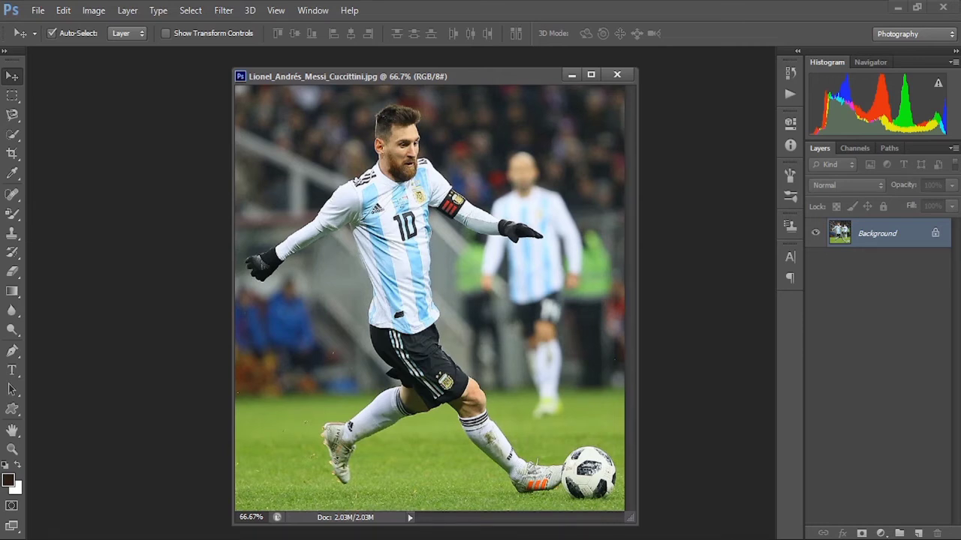
{"action": "left_click_drag", "start_coordinate": [493, 76], "coordinate": [478, 70]}
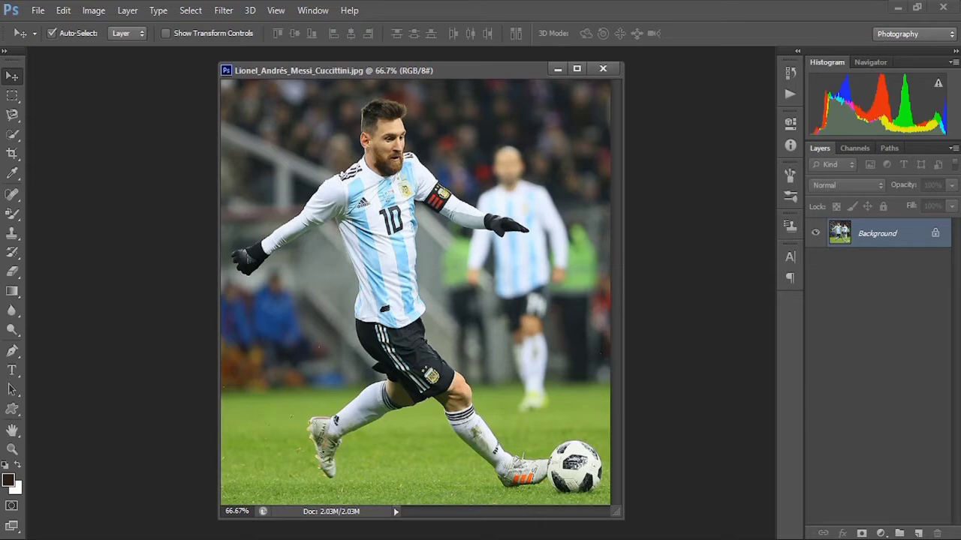
{"action": "right_click", "coordinate": [805, 235]}
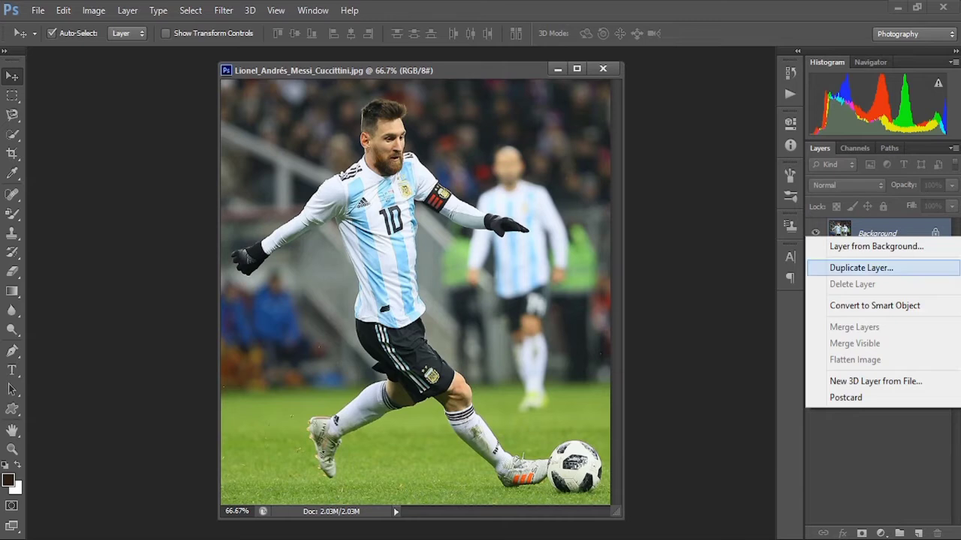
{"action": "left_click", "coordinate": [861, 267]}
{"action": "key", "text": "Return"}
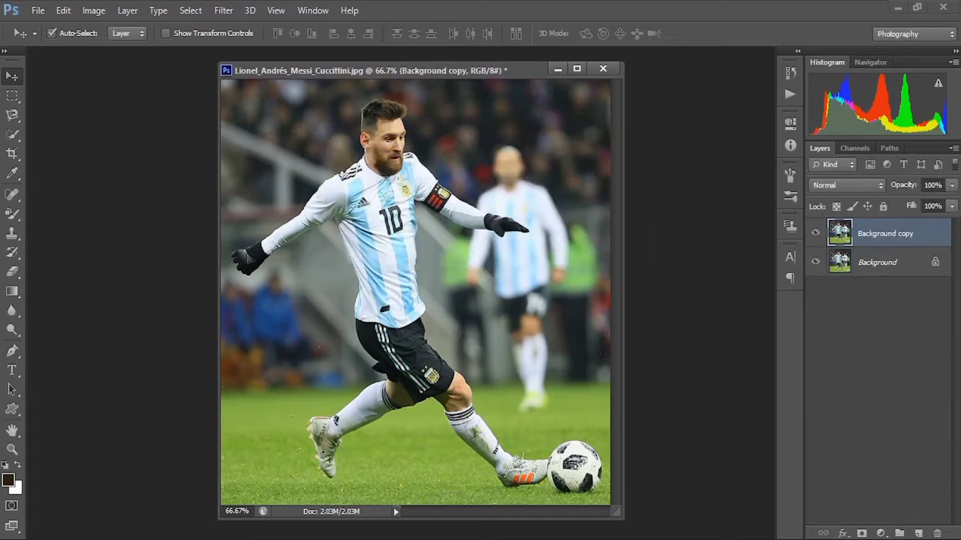
{"action": "left_click", "coordinate": [815, 261]}
- Select a thin vertical strip, about 0.028 in wide and 8.86 in tall, from the front player's hair down to his rear leg
{"action": "key", "text": "m"}
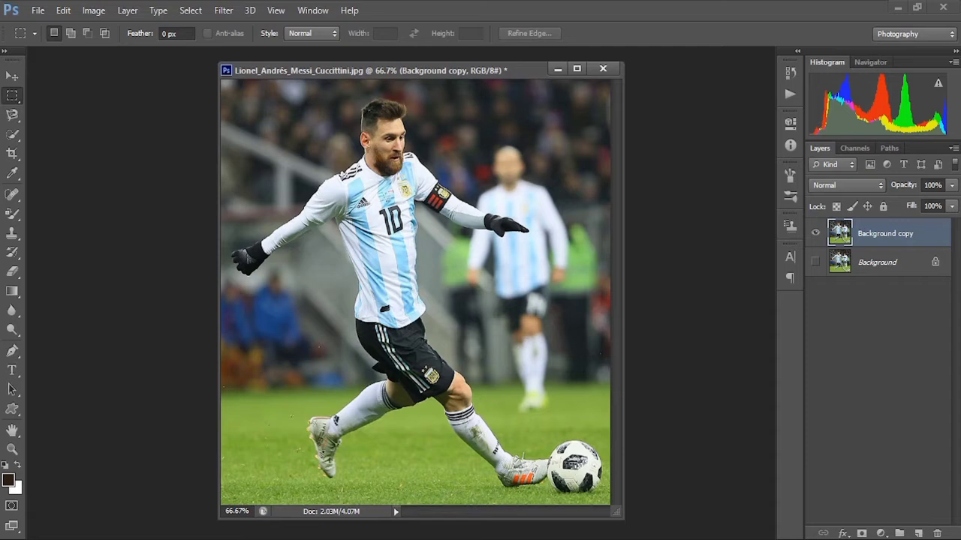
{"action": "left_click_drag", "start_coordinate": [381, 83], "coordinate": [381, 435]}
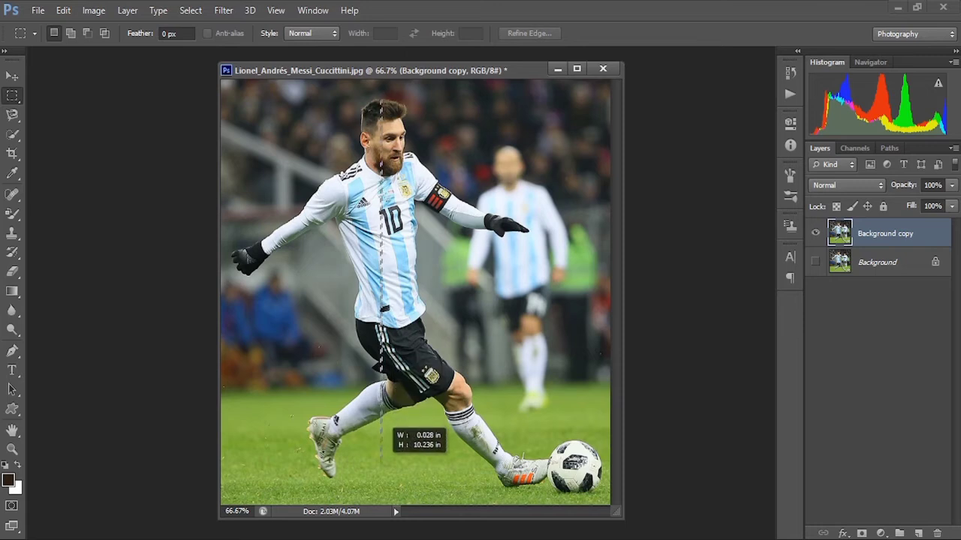
{"action": "left_click_drag", "start_coordinate": [381, 436], "coordinate": [381, 386]}
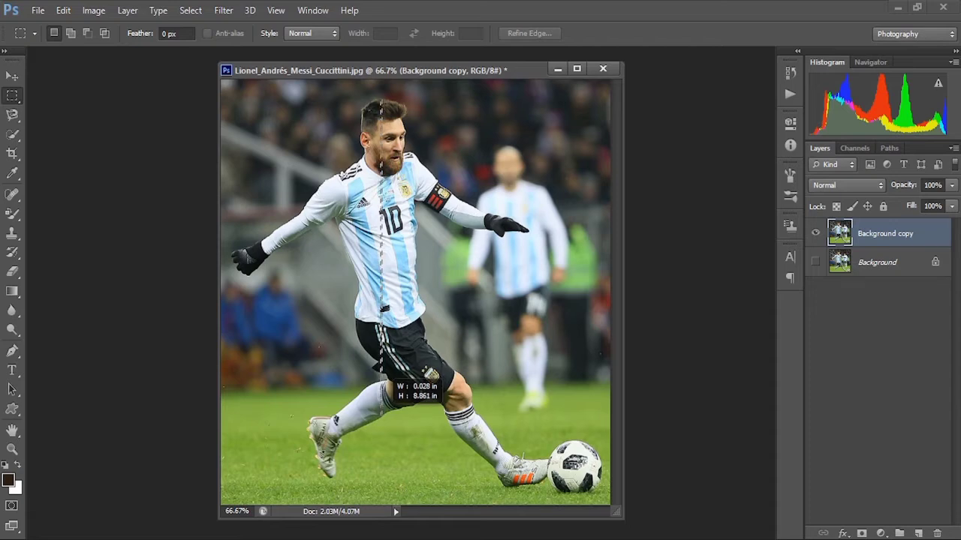
{"action": "left_click_drag", "start_coordinate": [381, 387], "coordinate": [381, 387]}
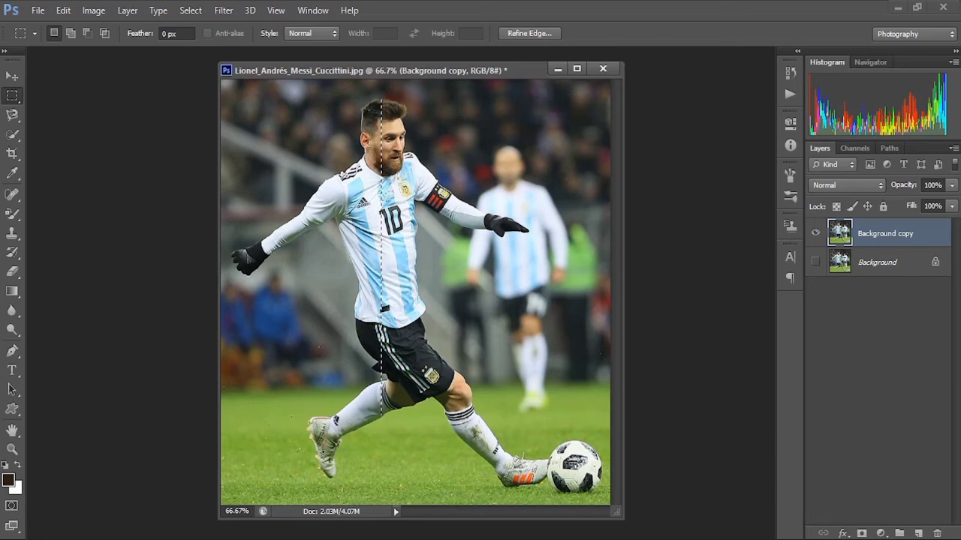
- Widen the strip selection to 400% of its width with Transform Selection, keeping its height at 100%
{"action": "left_click", "coordinate": [190, 10]}
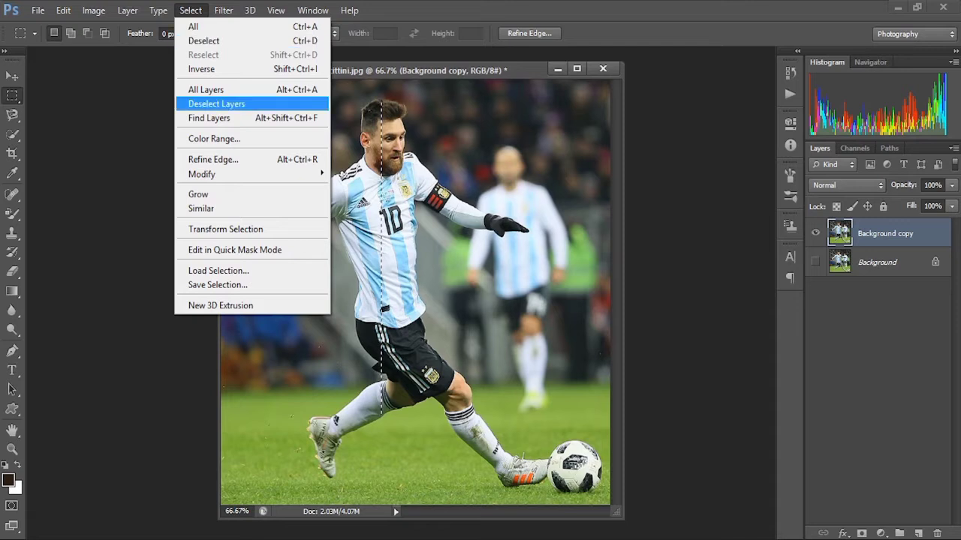
{"action": "left_click", "coordinate": [226, 229]}
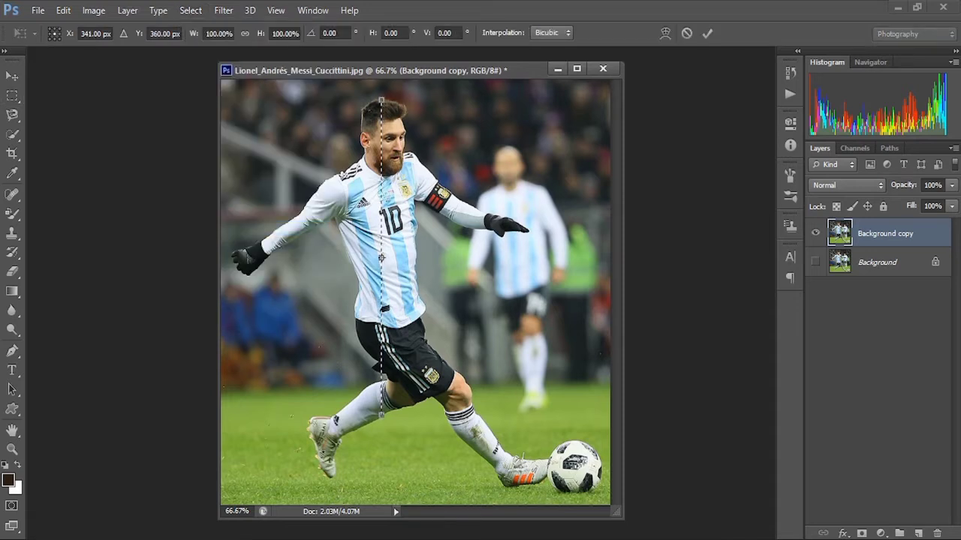
{"action": "left_click_drag", "start_coordinate": [382, 257], "coordinate": [385, 257]}
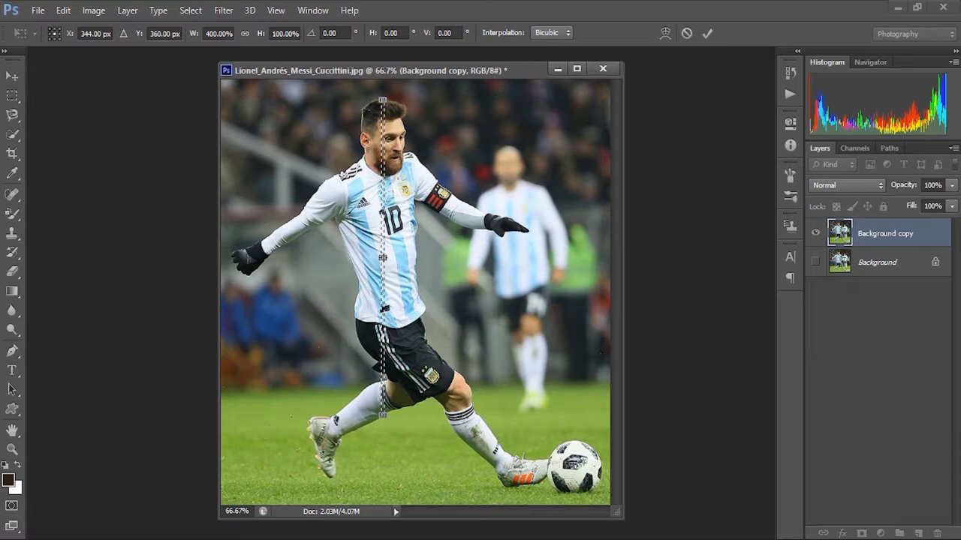
{"action": "key", "text": "Return"}
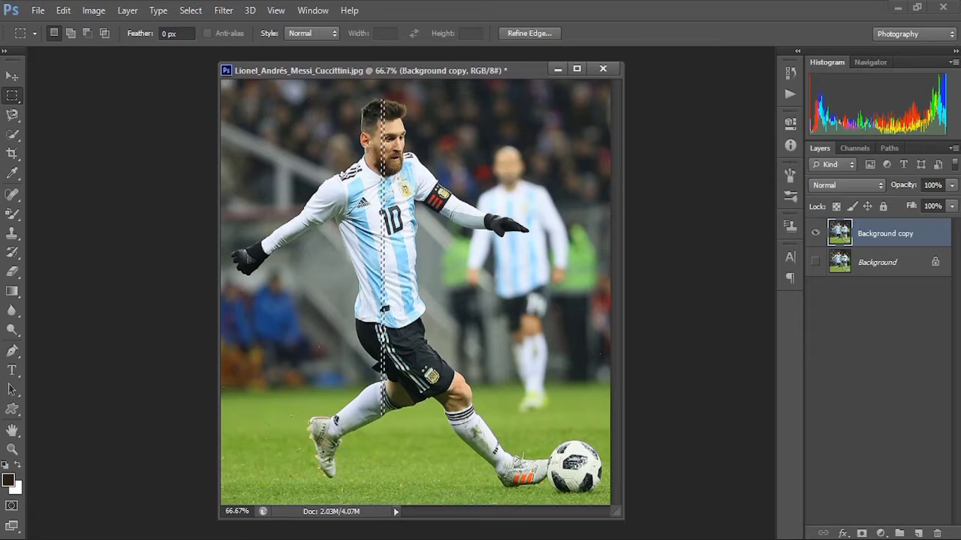
- Copy the strip, paste it in place on a new layer, and check it by toggling layer visibility
{"action": "left_click", "coordinate": [63, 11]}
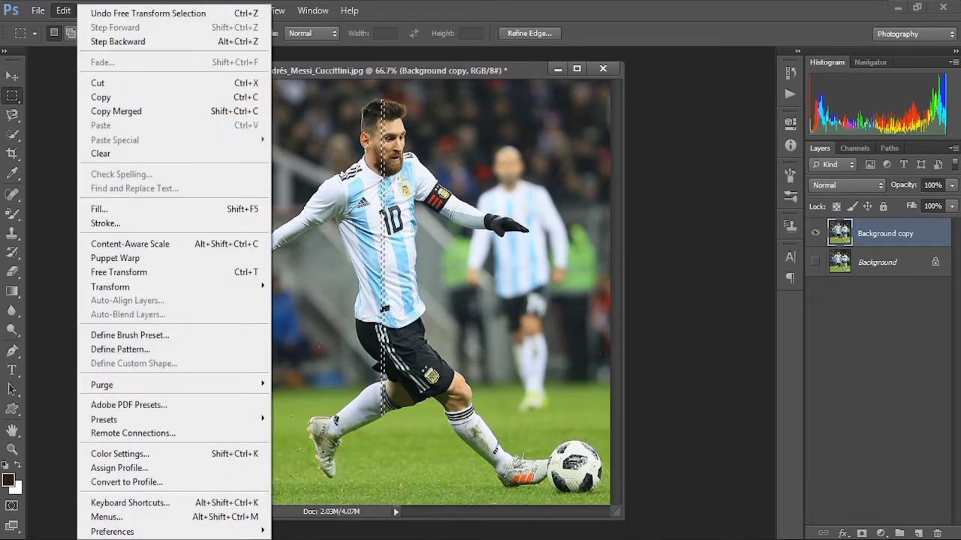
{"action": "left_click", "coordinate": [100, 97]}
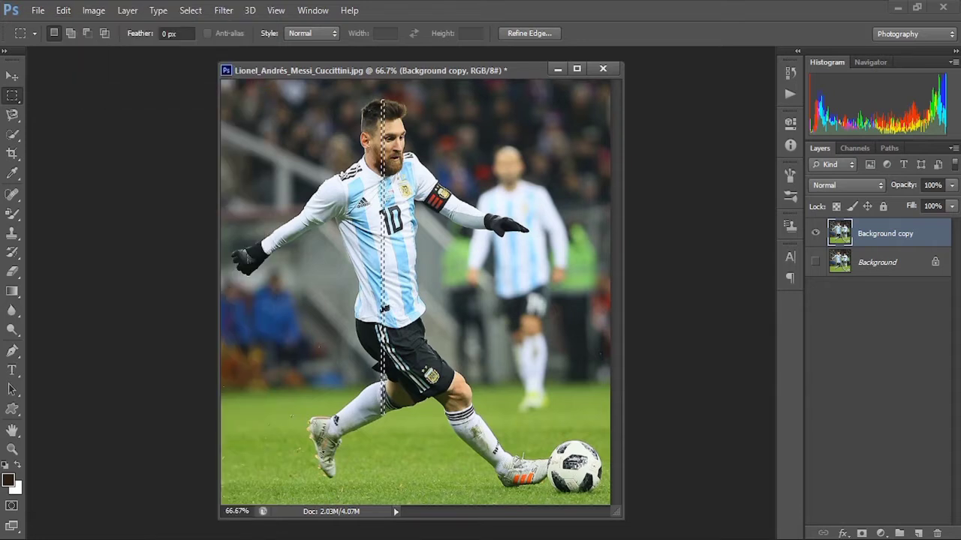
{"action": "left_click", "coordinate": [918, 532]}
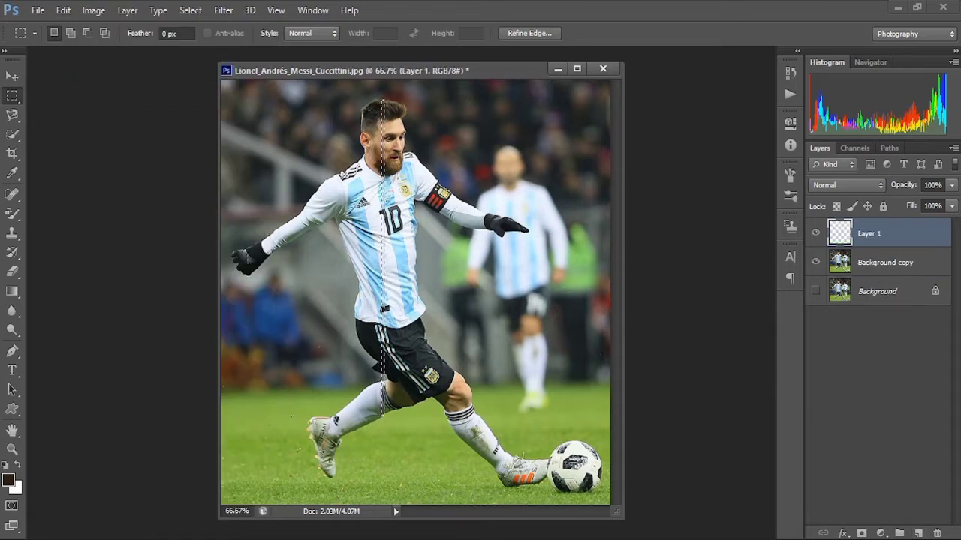
{"action": "left_click", "coordinate": [63, 10]}
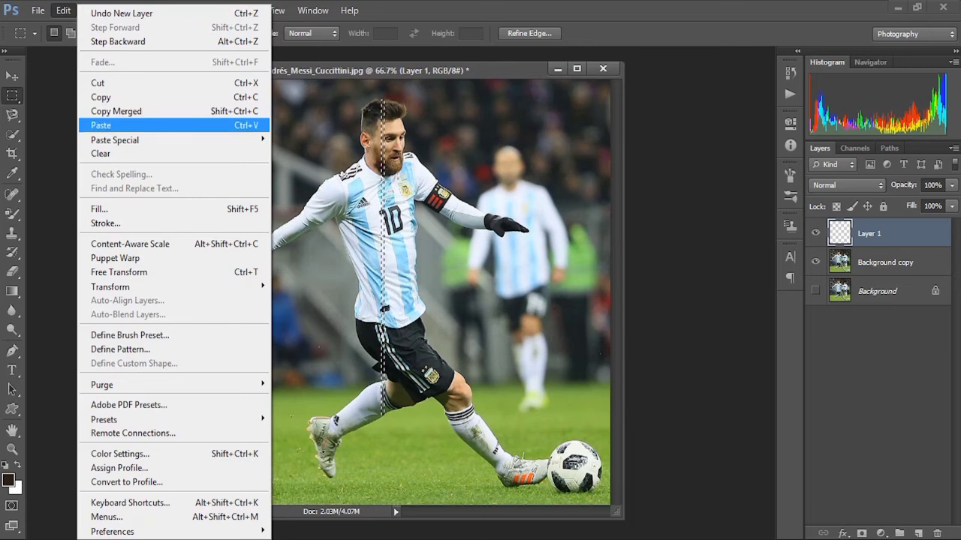
{"action": "mouse_move", "coordinate": [172, 141]}
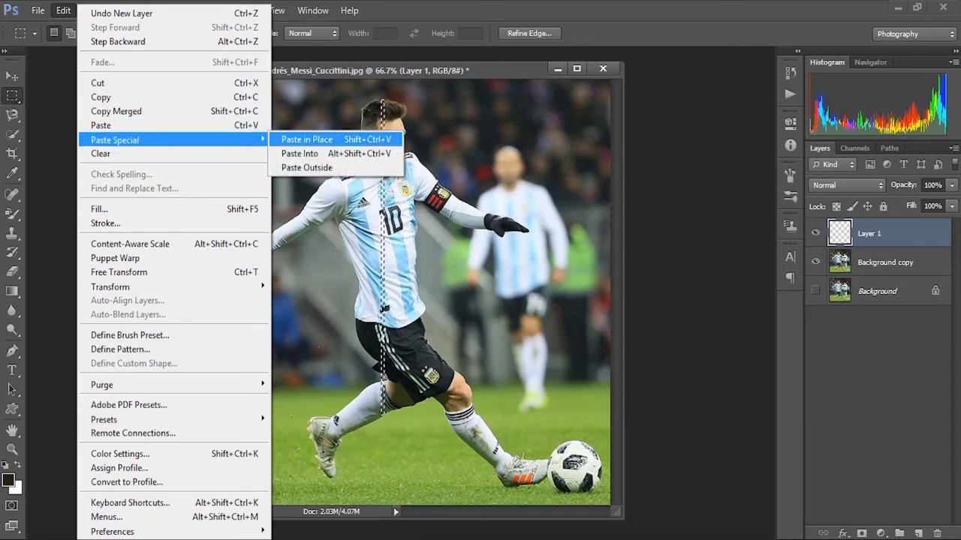
{"action": "left_click", "coordinate": [315, 140]}
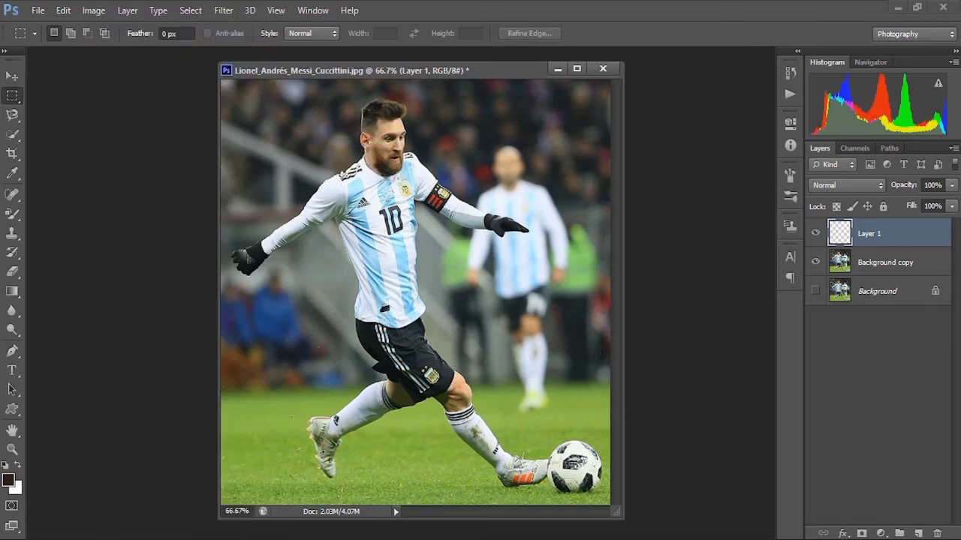
{"action": "left_click", "coordinate": [815, 262]}
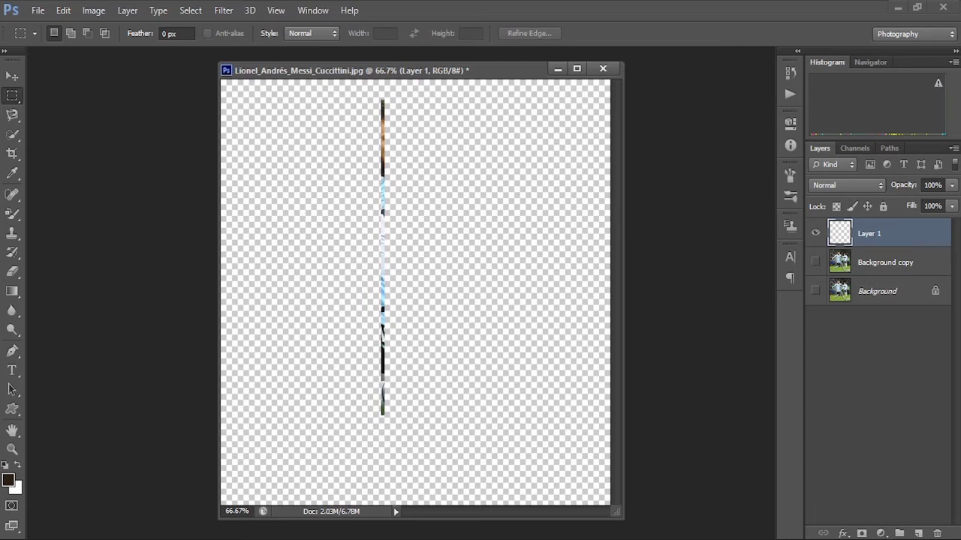
{"action": "left_click", "coordinate": [815, 262]}
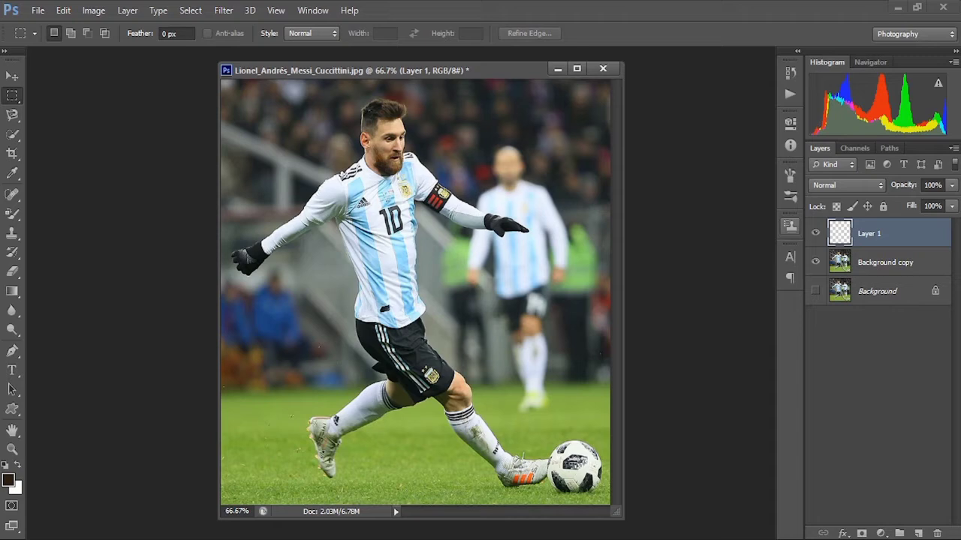
{"action": "left_click", "coordinate": [815, 233]}
{"action": "left_click", "coordinate": [815, 233]}
- On the Background copy layer, select the front player's legs, torso, arms and head with the Quick Selection tool
{"action": "left_click", "coordinate": [886, 263]}
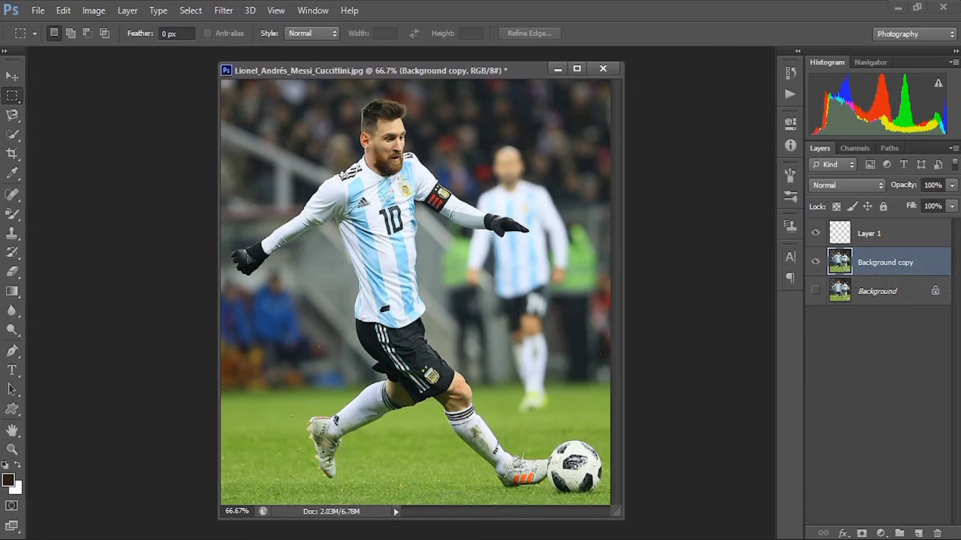
{"action": "left_click", "coordinate": [12, 134]}
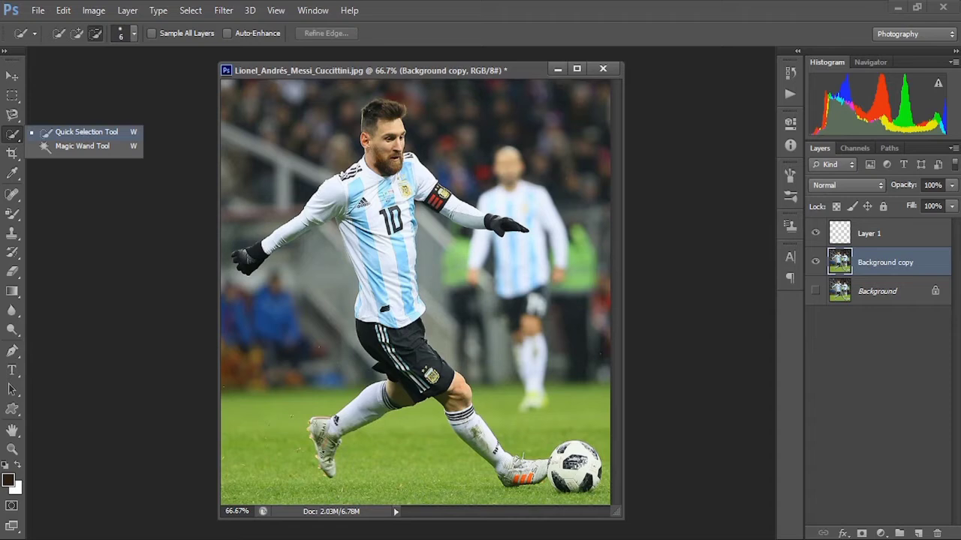
{"action": "left_click", "coordinate": [87, 132]}
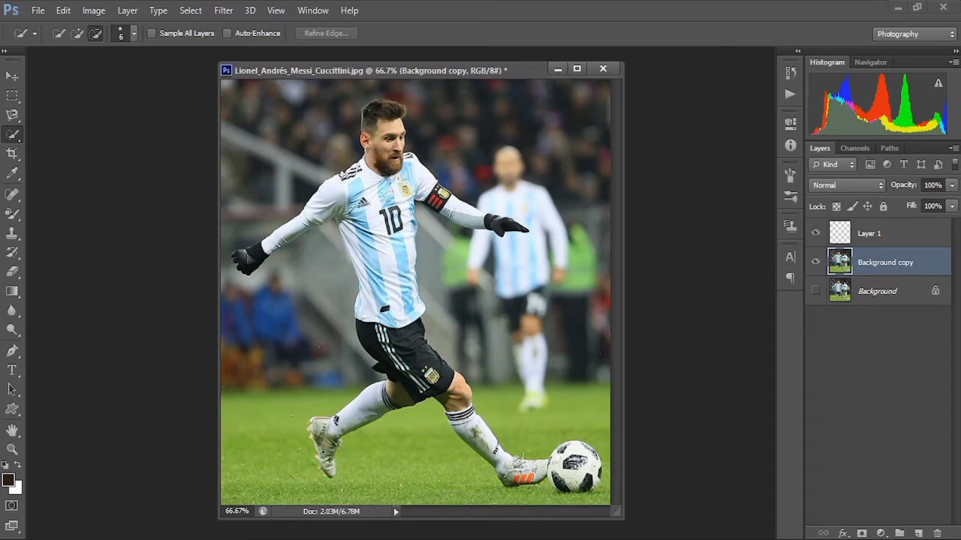
{"action": "mouse_move", "coordinate": [329, 464]}
{"action": "left_mouse_down"}
{"action": "mouse_move", "coordinate": [314, 420]}
{"action": "mouse_move", "coordinate": [342, 426]}
{"action": "mouse_move", "coordinate": [400, 395]}
{"action": "mouse_move", "coordinate": [379, 349]}
{"action": "mouse_move", "coordinate": [455, 395]}
{"action": "left_mouse_up"}
{"action": "mouse_move", "coordinate": [368, 272]}
{"action": "left_mouse_down"}
{"action": "mouse_move", "coordinate": [348, 227]}
{"action": "mouse_move", "coordinate": [384, 246]}
{"action": "left_mouse_up"}
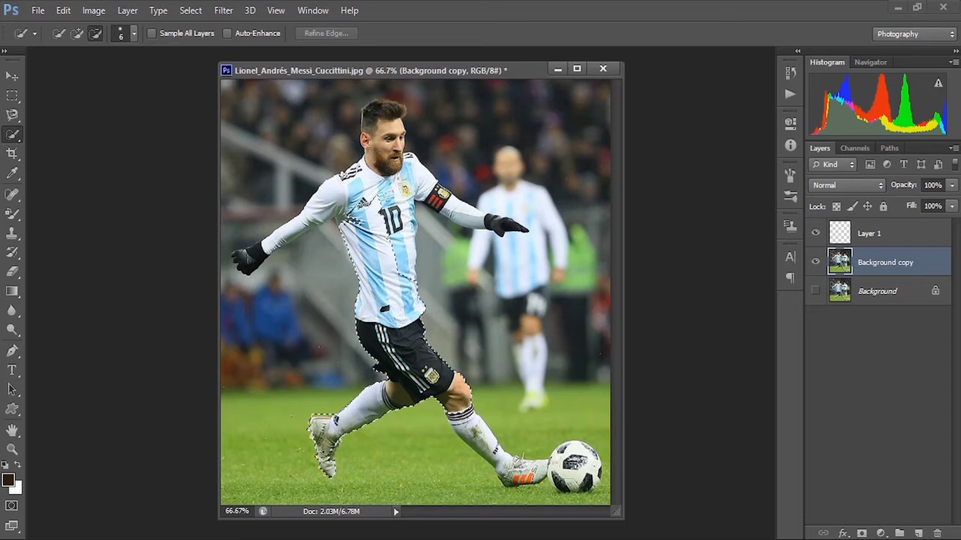
{"action": "left_click_drag", "start_coordinate": [365, 162], "coordinate": [358, 162]}
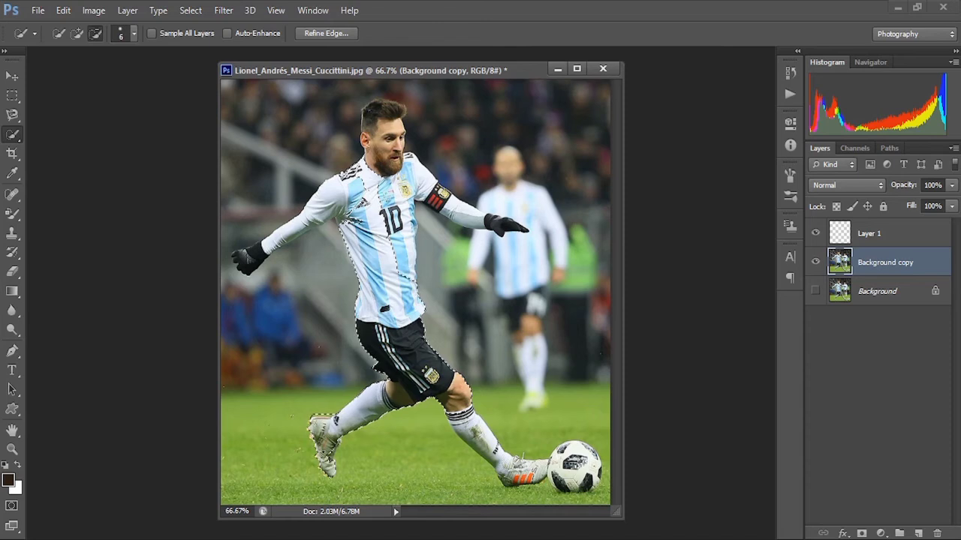
{"action": "left_click_drag", "start_coordinate": [346, 200], "coordinate": [249, 258]}
{"action": "left_click_drag", "start_coordinate": [394, 225], "coordinate": [406, 271]}
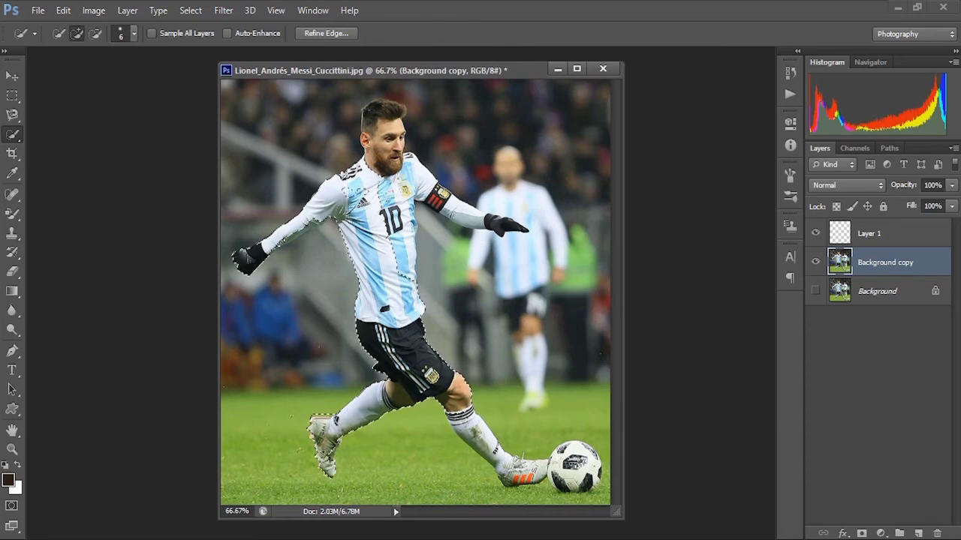
{"action": "left_click_drag", "start_coordinate": [385, 167], "coordinate": [383, 111]}
{"action": "scroll", "coordinate": [327, 178], "scroll_direction": "up", "scroll_amount": 2}
{"action": "mouse_move", "coordinate": [327, 188]}
{"action": "left_mouse_down"}
{"action": "mouse_move", "coordinate": [428, 155]}
{"action": "mouse_move", "coordinate": [488, 85]}
{"action": "left_mouse_up"}
- Refine the selection around the player and the ball with the Lasso and Magnetic Lasso tools
{"action": "key", "text": "l"}
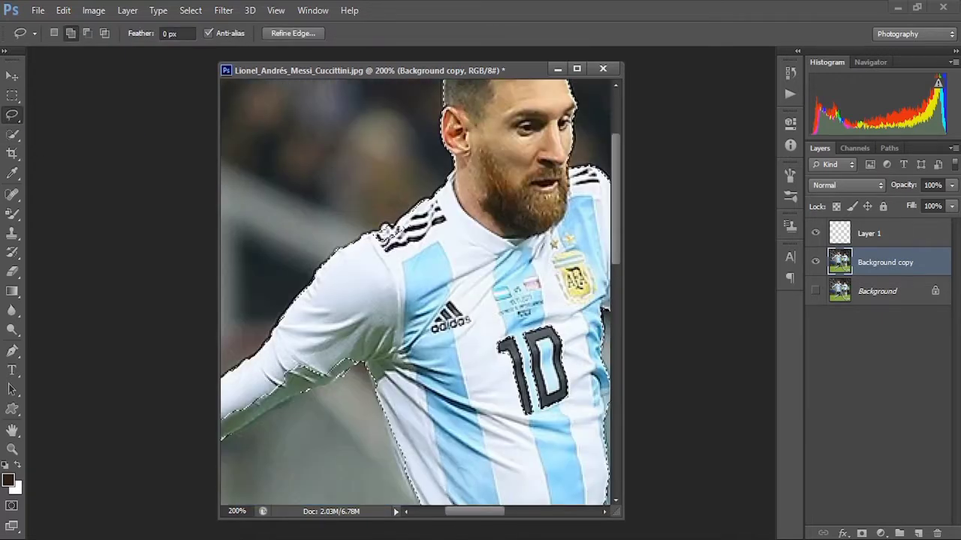
{"action": "left_click_drag", "start_coordinate": [540, 375], "coordinate": [293, 265]}
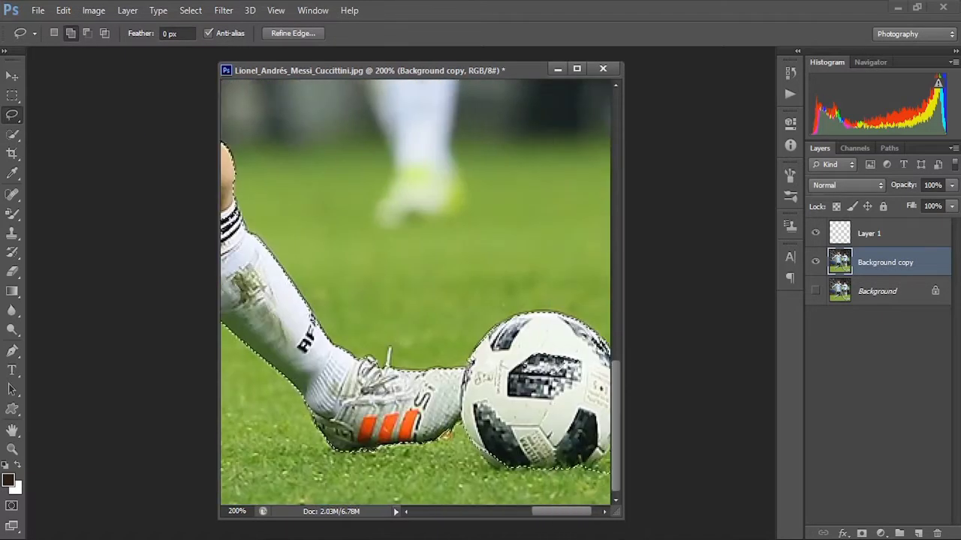
{"action": "key", "text": "shift+l"}
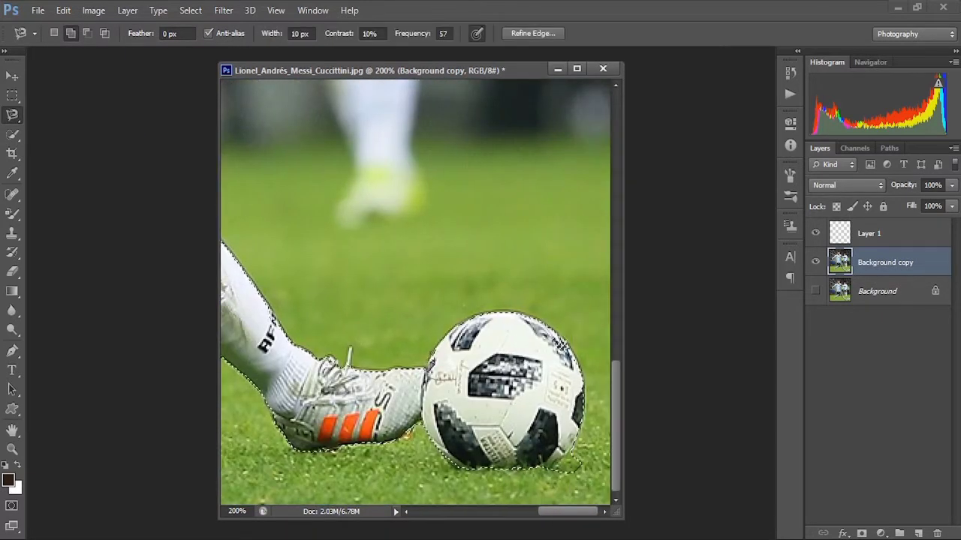
{"action": "key", "text": "shift+l"}
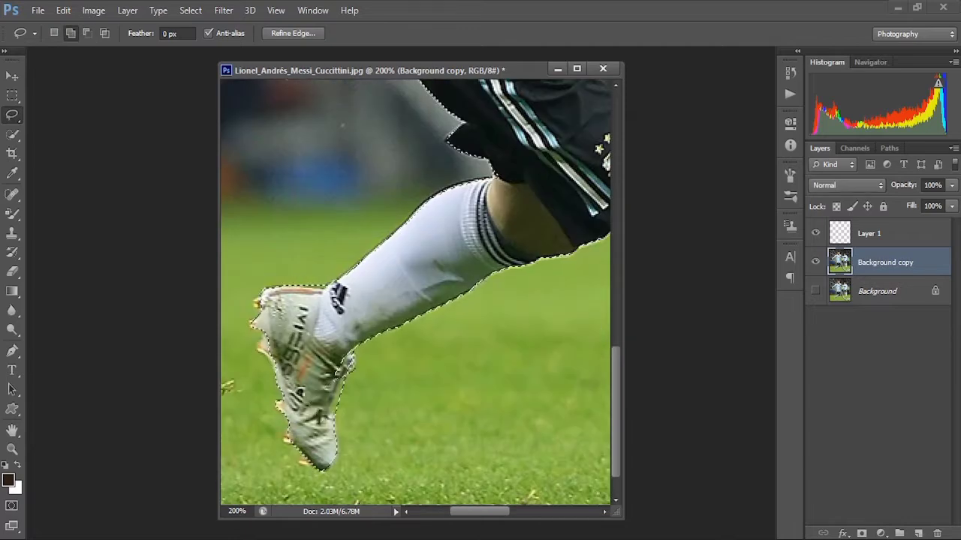
{"action": "key", "text": "shift+l"}
{"action": "key", "text": "shift+l"}
{"action": "key", "text": "shift+l"}
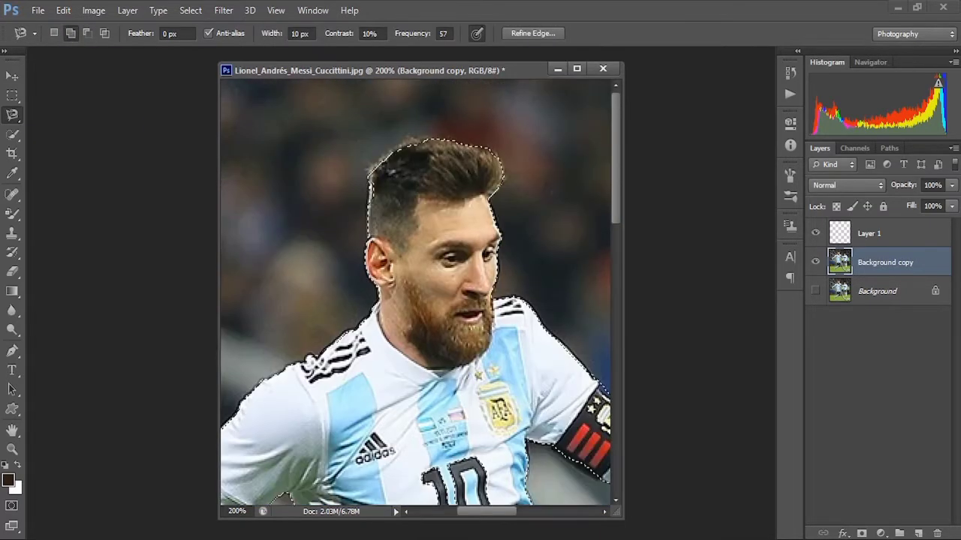
{"action": "key", "text": "shift+l"}
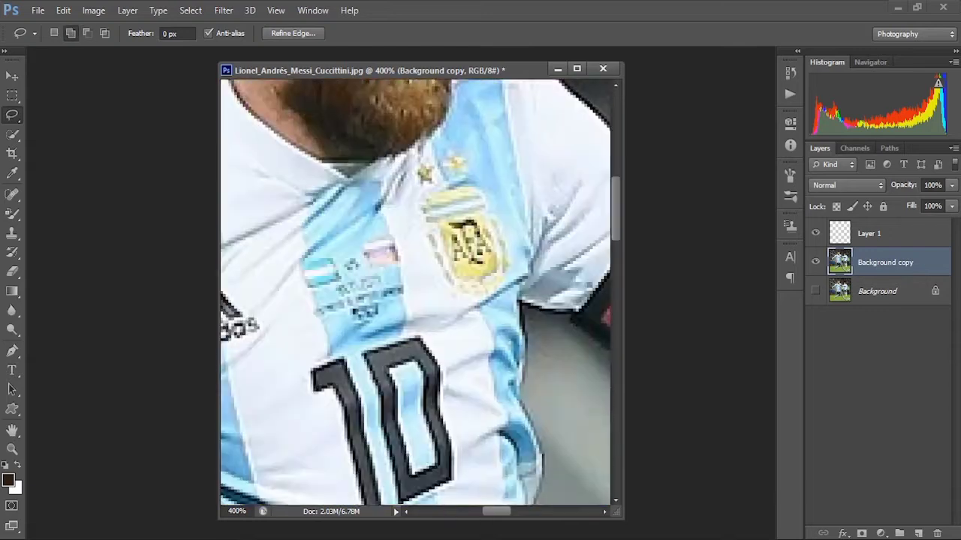
- Invert the selection and delete the stadium surroundings from the Background copy layer
{"action": "key", "text": "ctrl+0"}
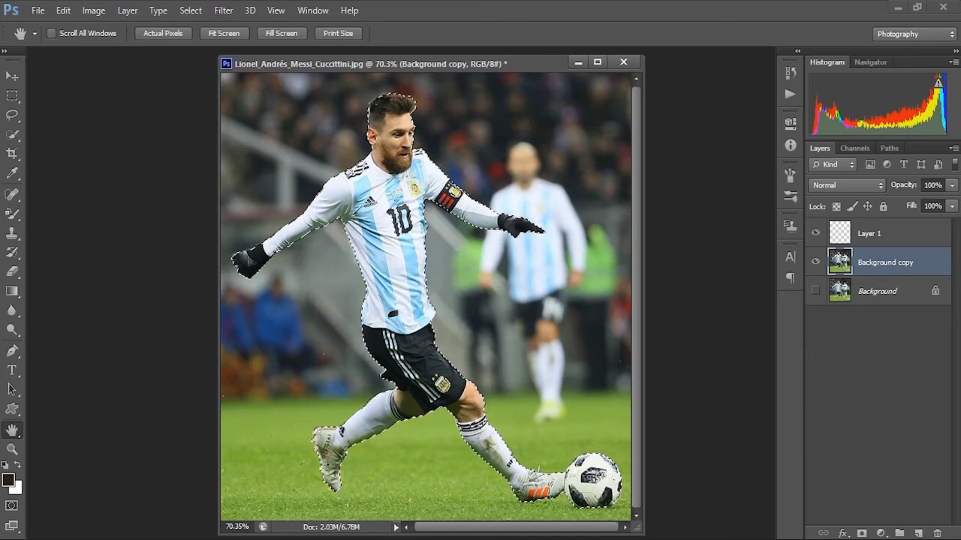
{"action": "left_click", "coordinate": [191, 11]}
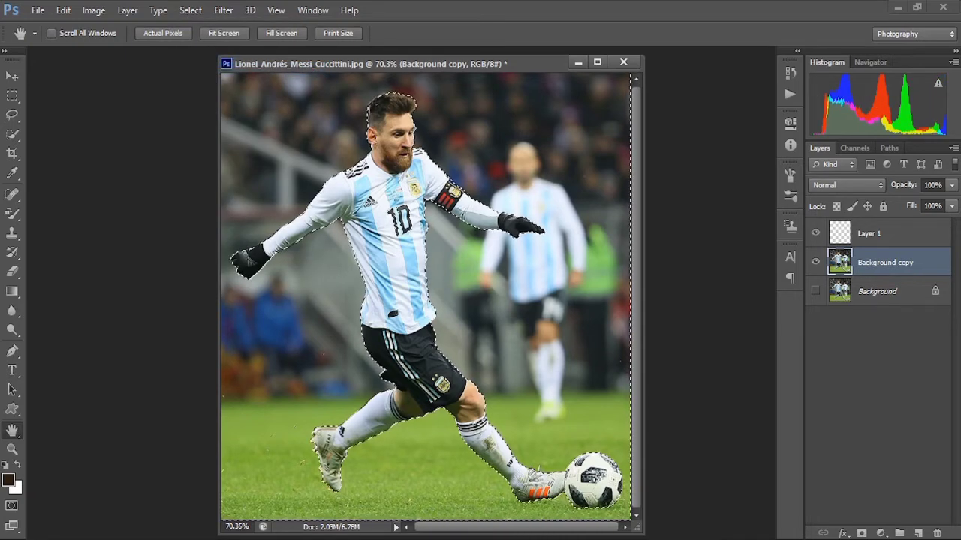
{"action": "key", "text": "Delete"}
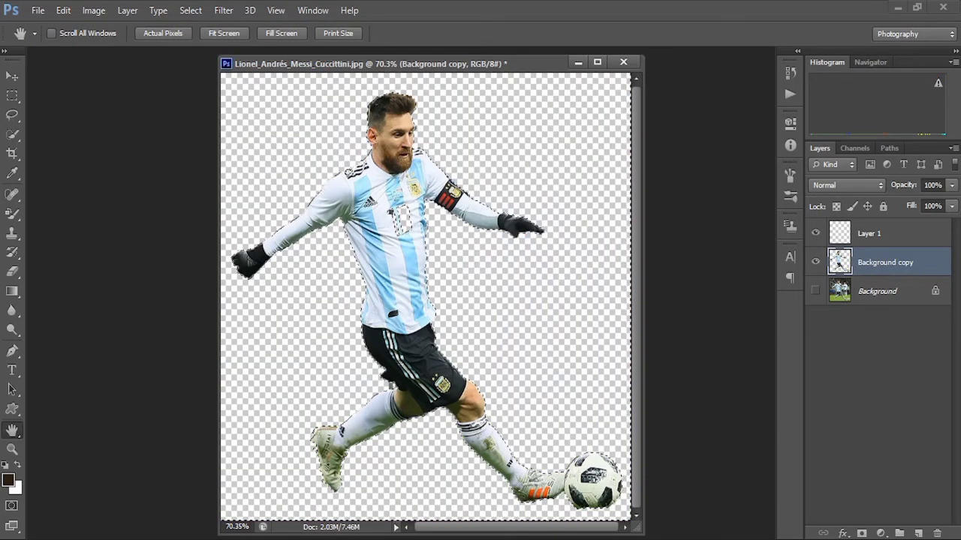
- Deselect the selection and move the Background copy layer above Layer 1
{"action": "key", "text": "v"}
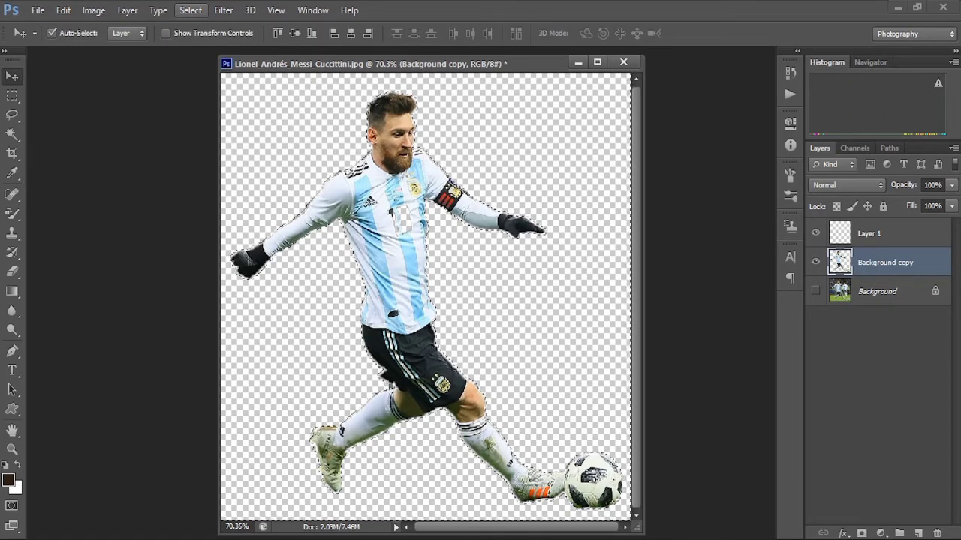
{"action": "left_click", "coordinate": [191, 11]}
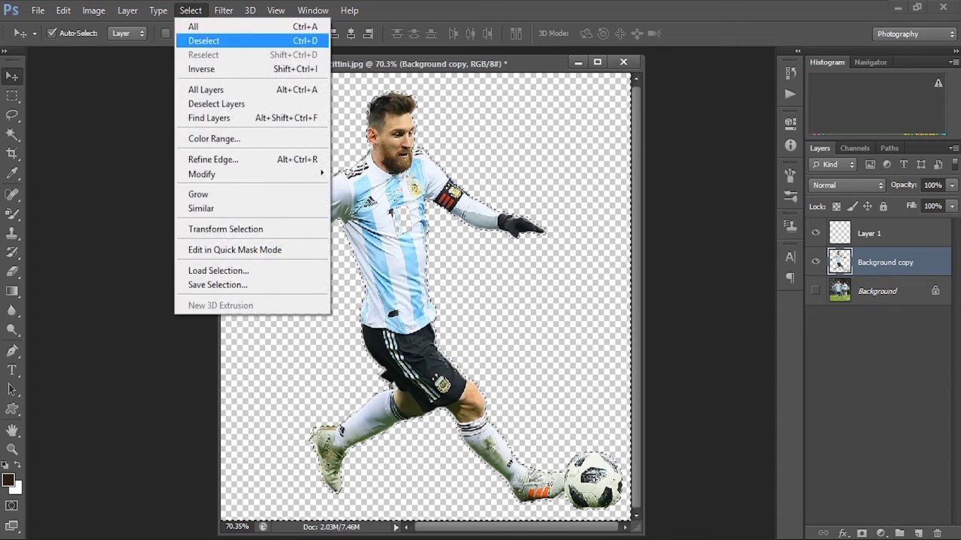
{"action": "left_click", "coordinate": [204, 41]}
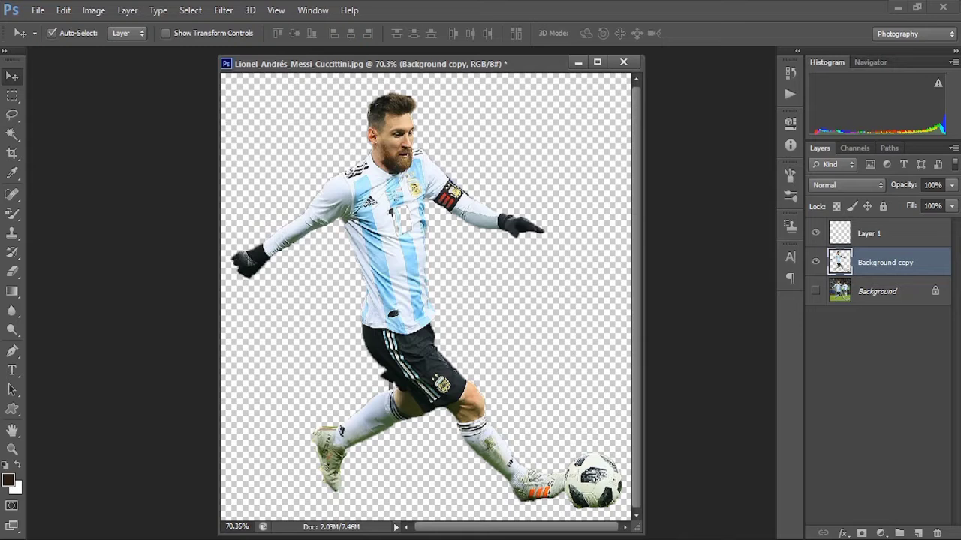
{"action": "left_click_drag", "start_coordinate": [886, 263], "coordinate": [886, 227]}
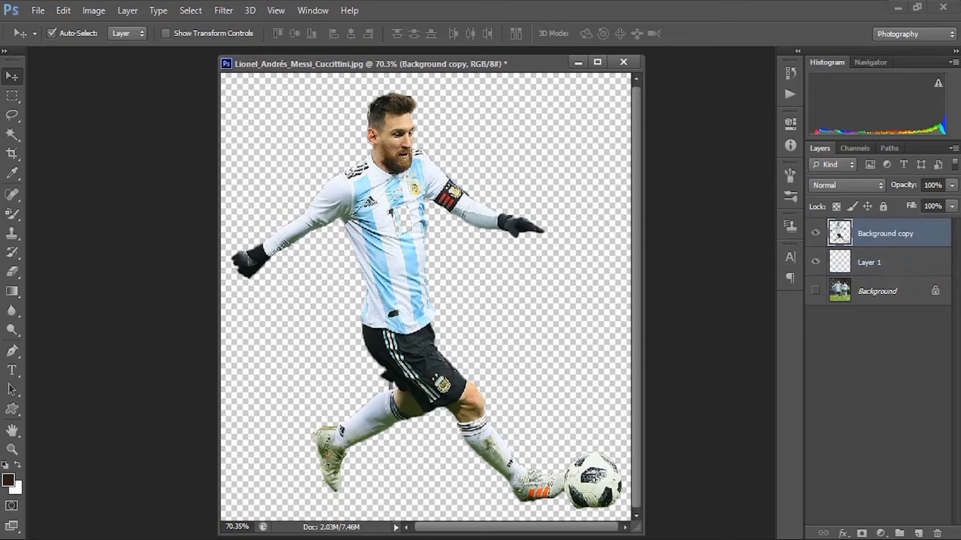
- Hide the Background copy layer and stretch Layer 1's pixel strip horizontally to about 9975% width, almost spanning the canvas, with Free Transform
{"action": "left_click", "coordinate": [886, 263]}
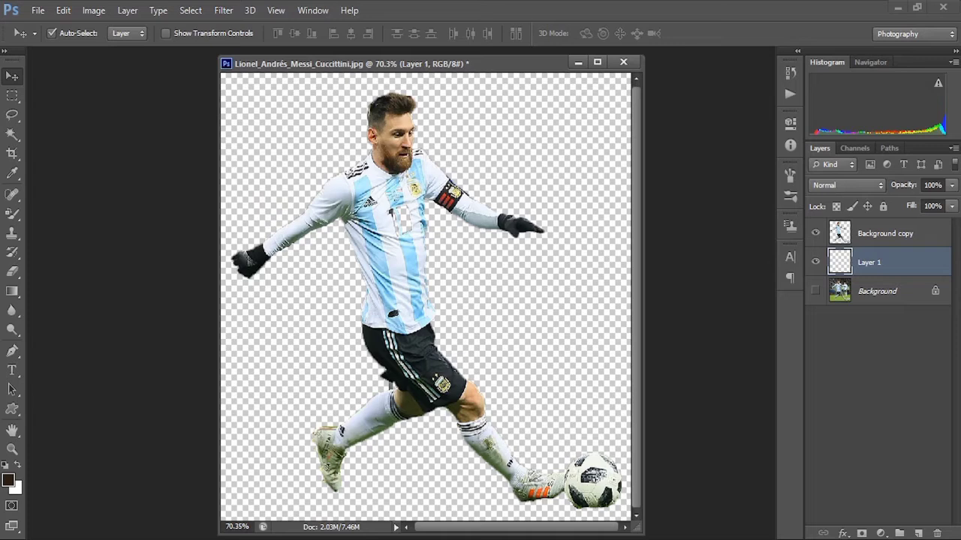
{"action": "left_click", "coordinate": [815, 233]}
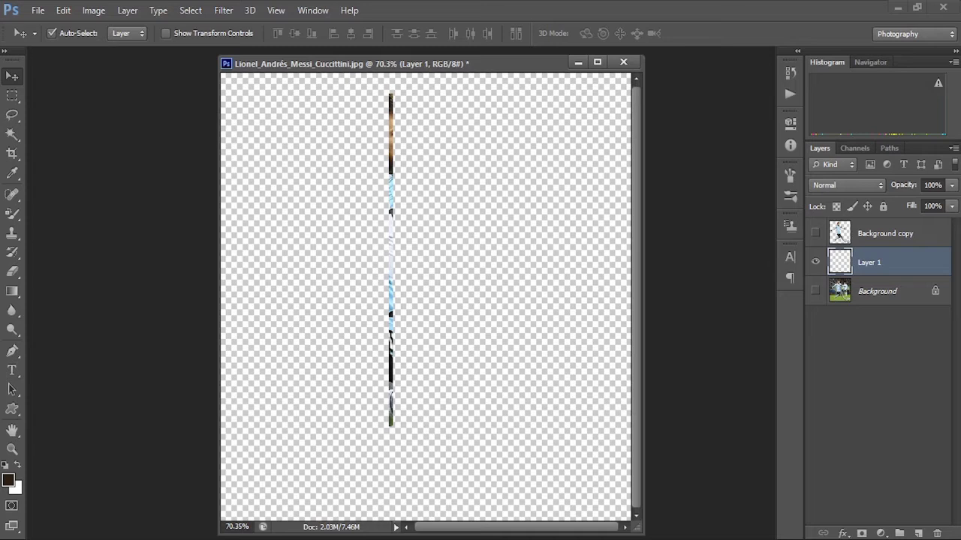
{"action": "left_click", "coordinate": [63, 10]}
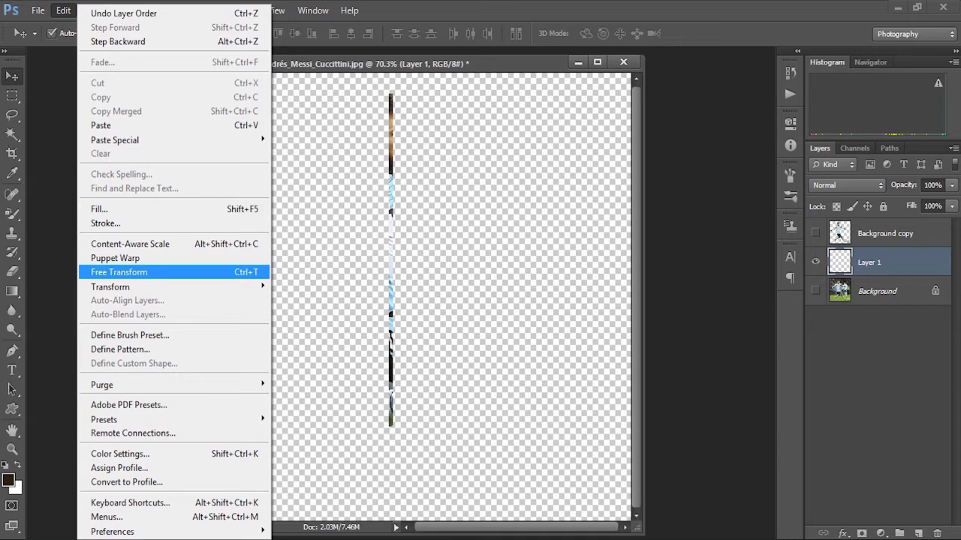
{"action": "key", "text": "Return"}
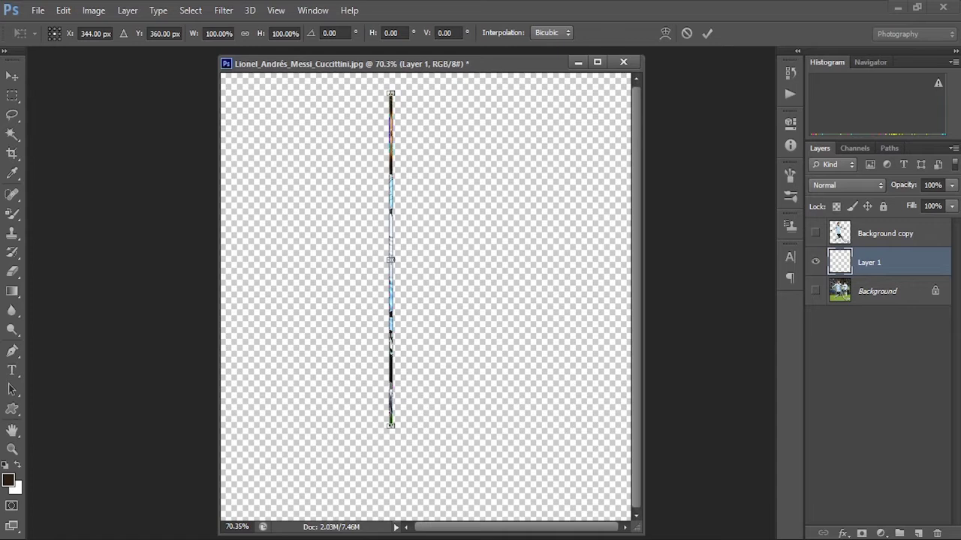
{"action": "left_click_drag", "start_coordinate": [391, 259], "coordinate": [623, 259]}
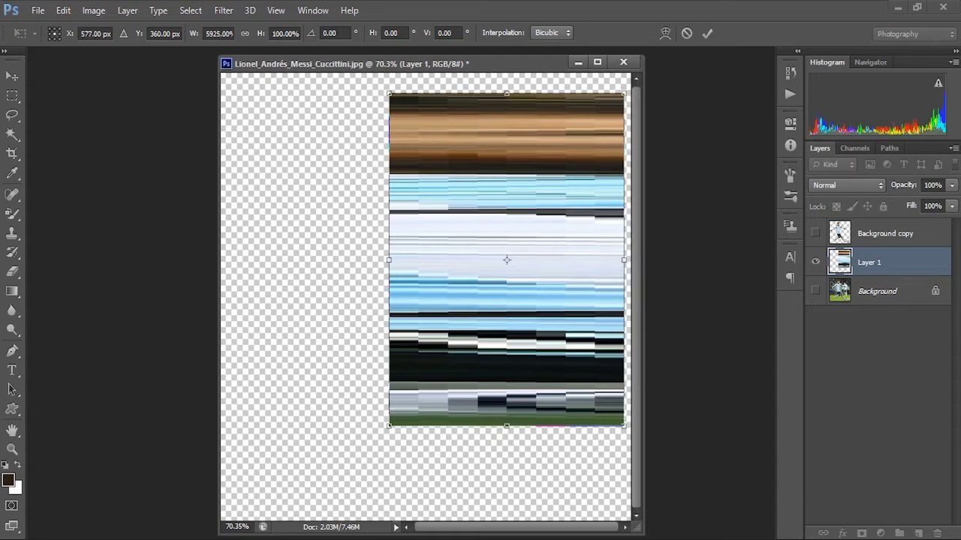
{"action": "left_click_drag", "start_coordinate": [388, 260], "coordinate": [228, 260]}
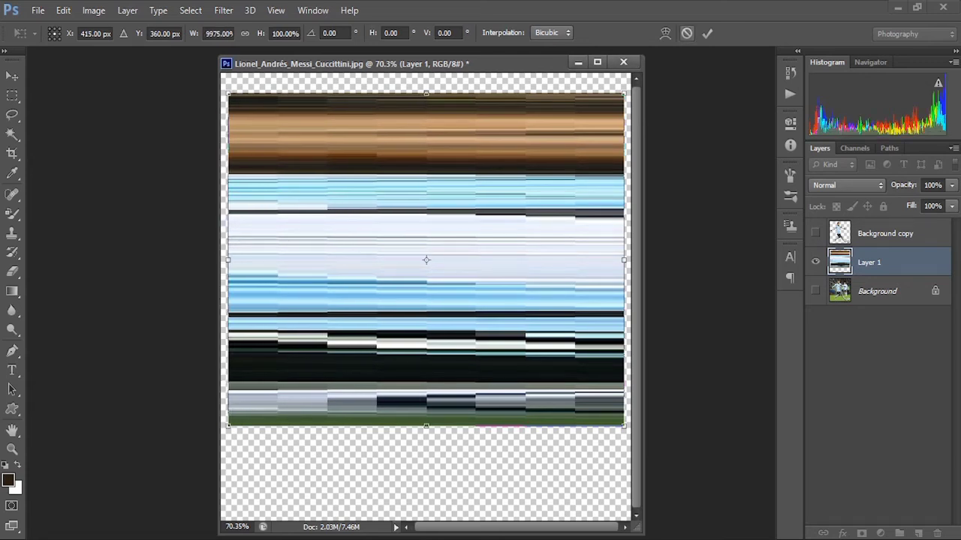
{"action": "left_click", "coordinate": [707, 33]}
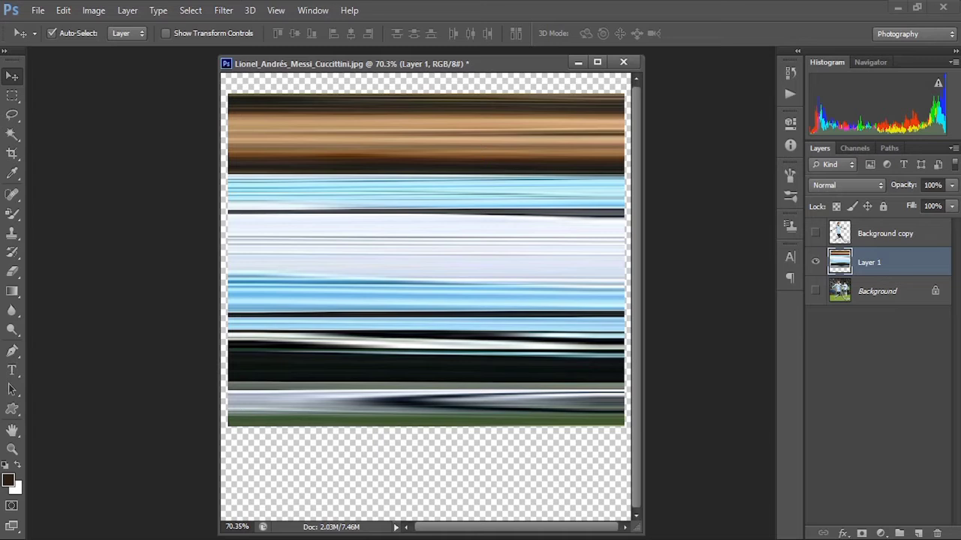
- Apply the Polar Coordinates distortion to Layer 1 with Rectangular to Polar, zooming the preview out to 25% first
{"action": "left_click", "coordinate": [224, 10]}
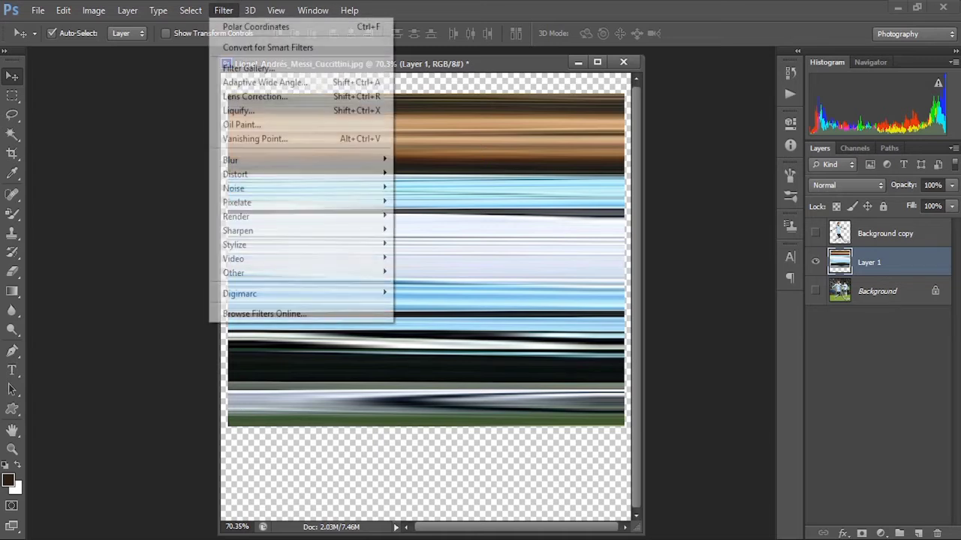
{"action": "mouse_move", "coordinate": [248, 175]}
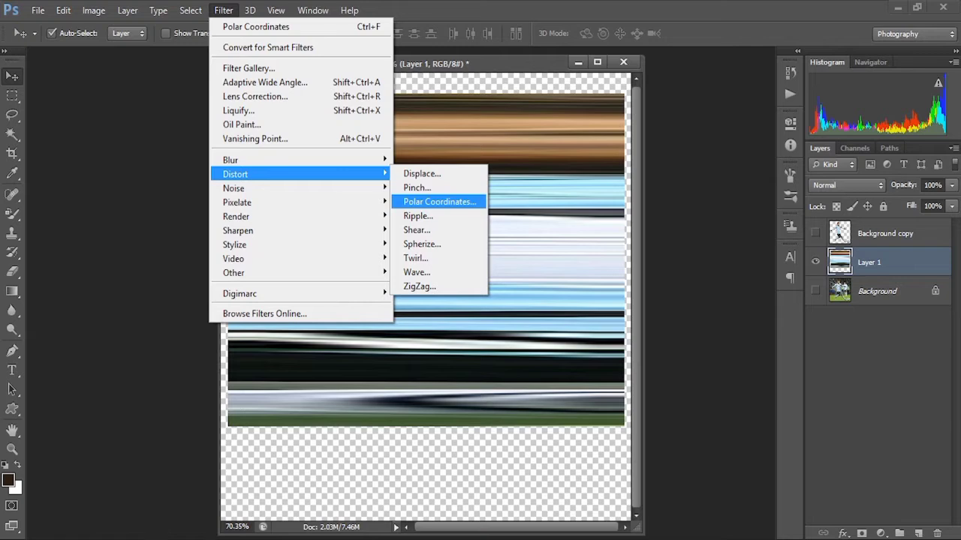
{"action": "left_click", "coordinate": [439, 201]}
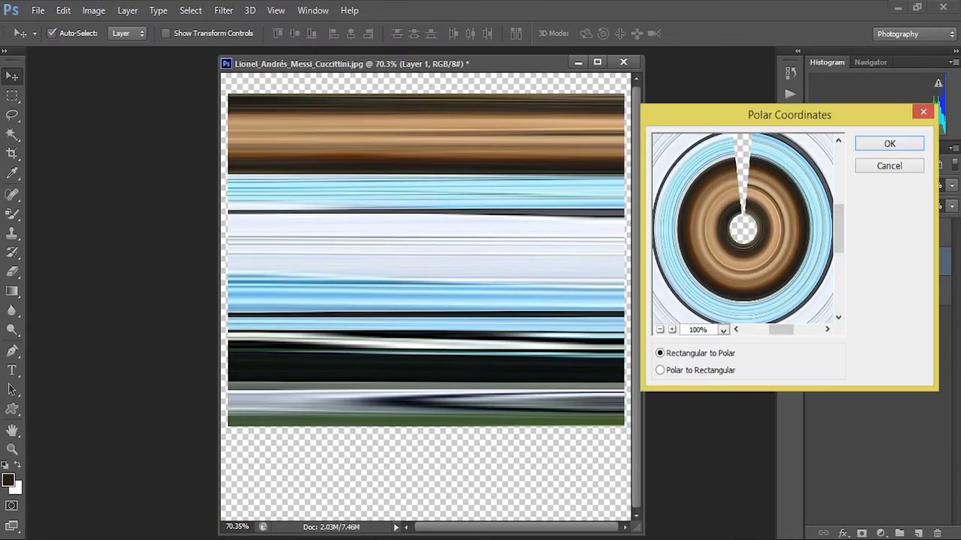
{"action": "left_click_drag", "start_coordinate": [839, 229], "coordinate": [839, 195]}
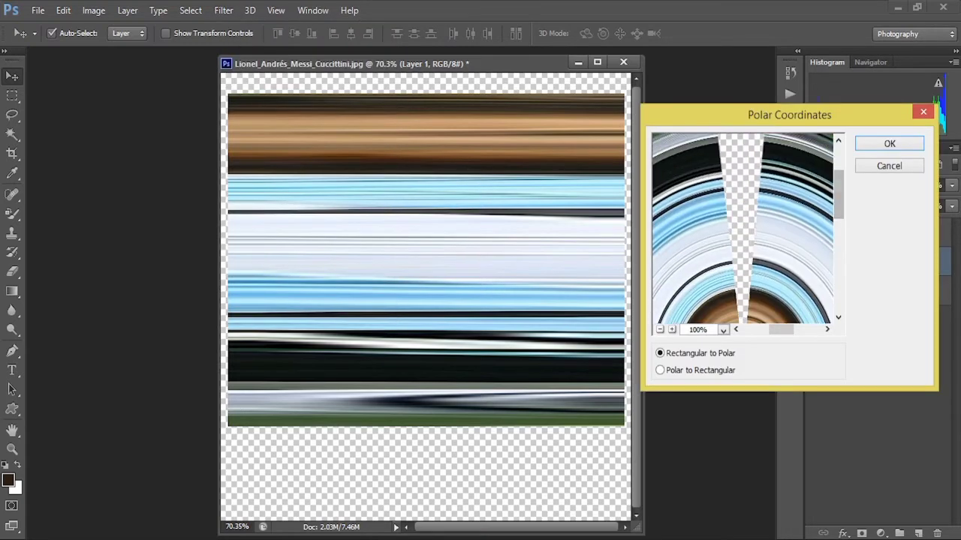
{"action": "left_click", "coordinate": [660, 330]}
{"action": "left_click", "coordinate": [659, 329]}
{"action": "left_click", "coordinate": [660, 329]}
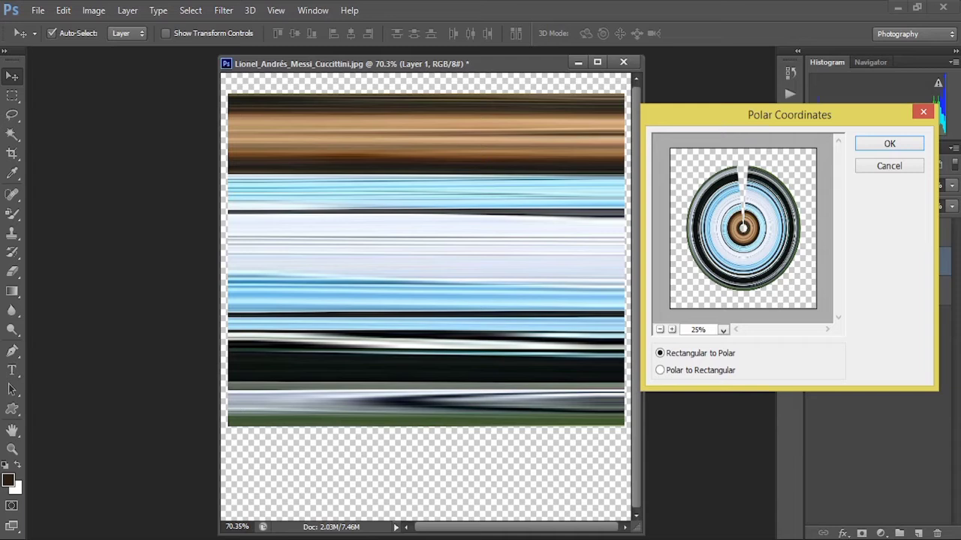
{"action": "left_click", "coordinate": [888, 143]}
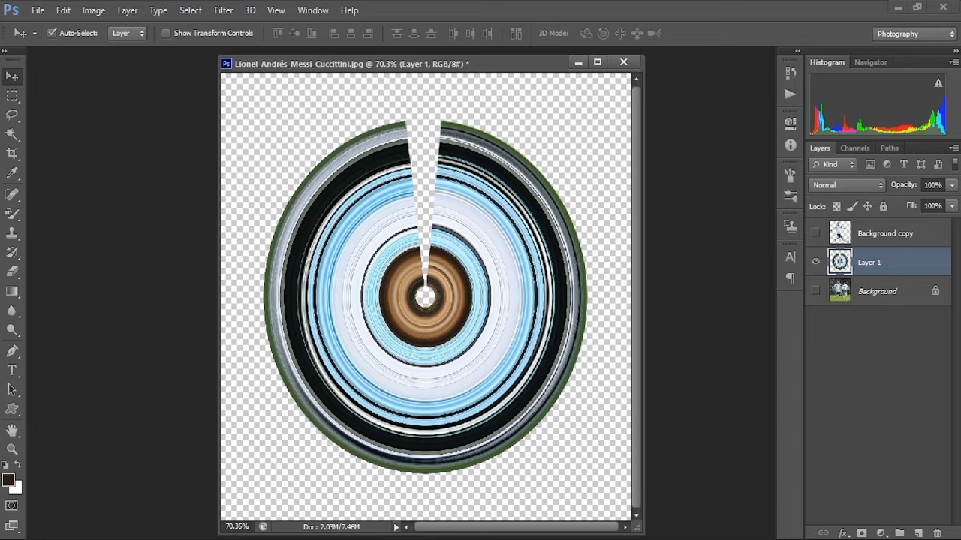
- Show the Background copy layer and scale Layer 1's striped disc proportionally to about 133% behind the player
{"action": "left_click", "coordinate": [815, 234]}
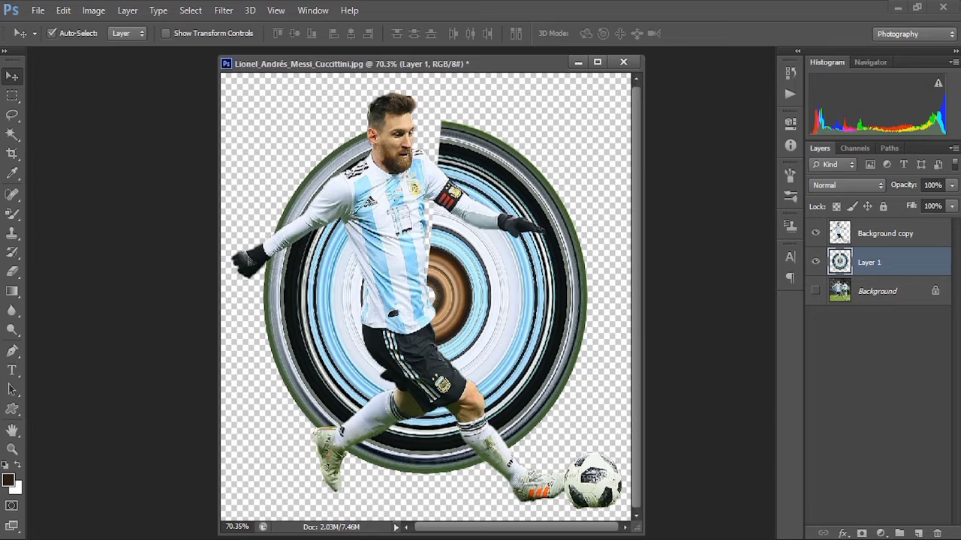
{"action": "left_click", "coordinate": [63, 10]}
{"action": "left_click", "coordinate": [119, 271]}
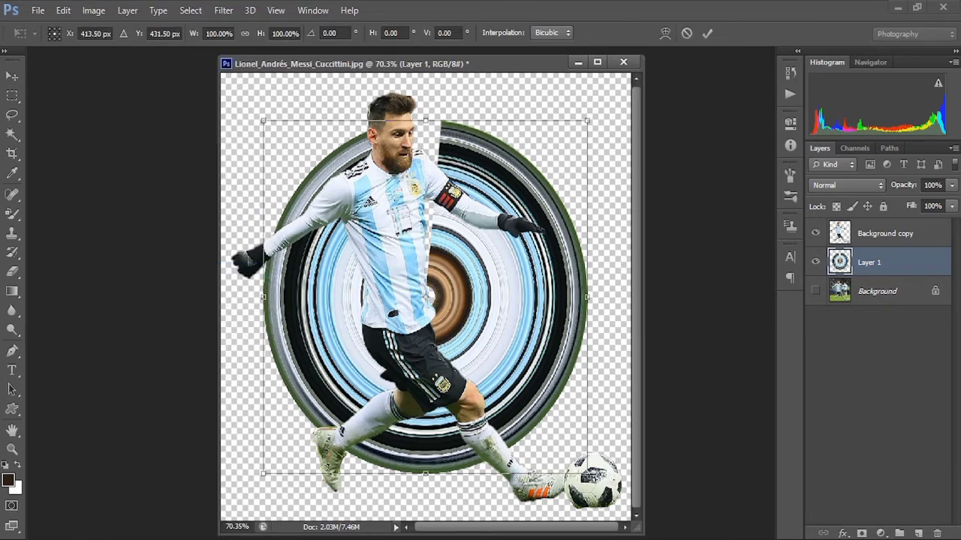
{"action": "left_click", "coordinate": [245, 33]}
{"action": "left_click_drag", "start_coordinate": [263, 120], "coordinate": [213, 66]}
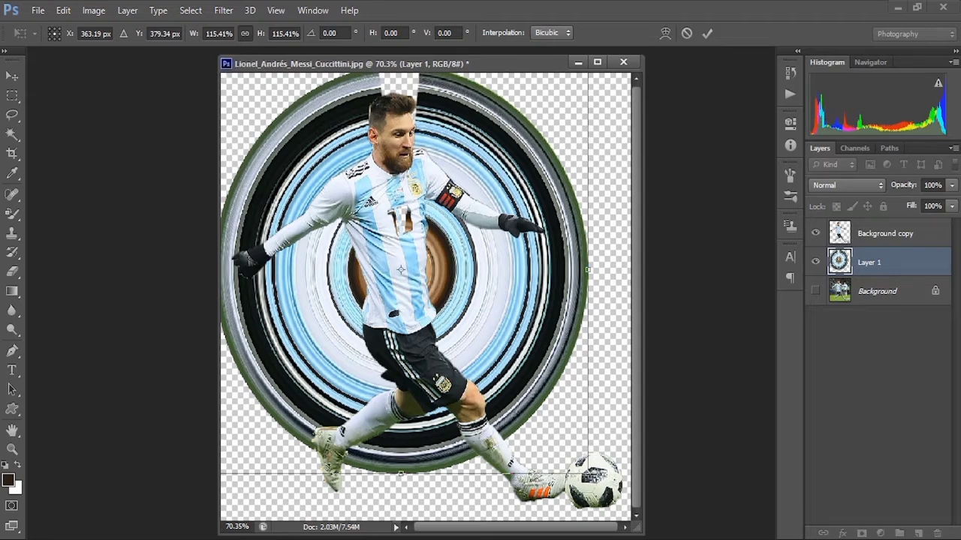
{"action": "left_click_drag", "start_coordinate": [588, 474], "coordinate": [650, 486]}
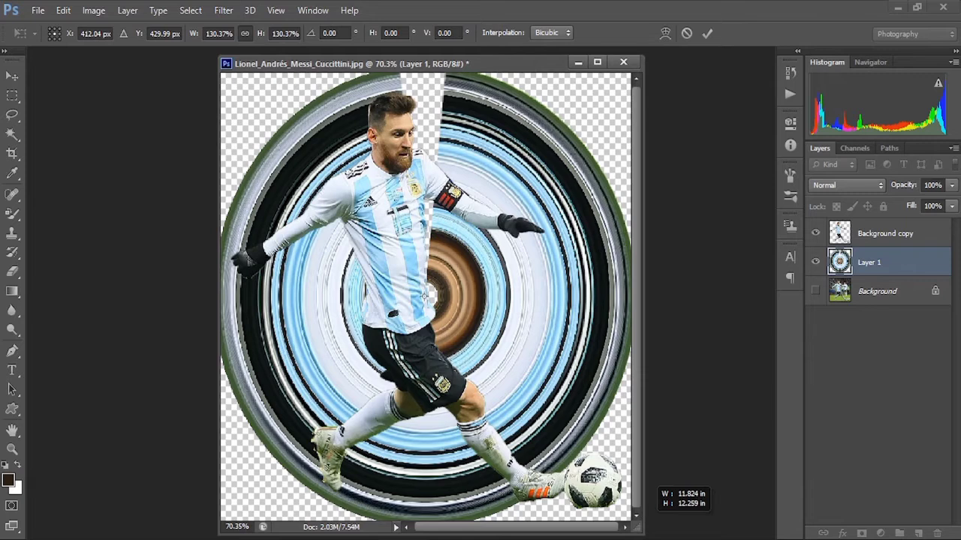
{"action": "left_click_drag", "start_coordinate": [652, 486], "coordinate": [665, 496]}
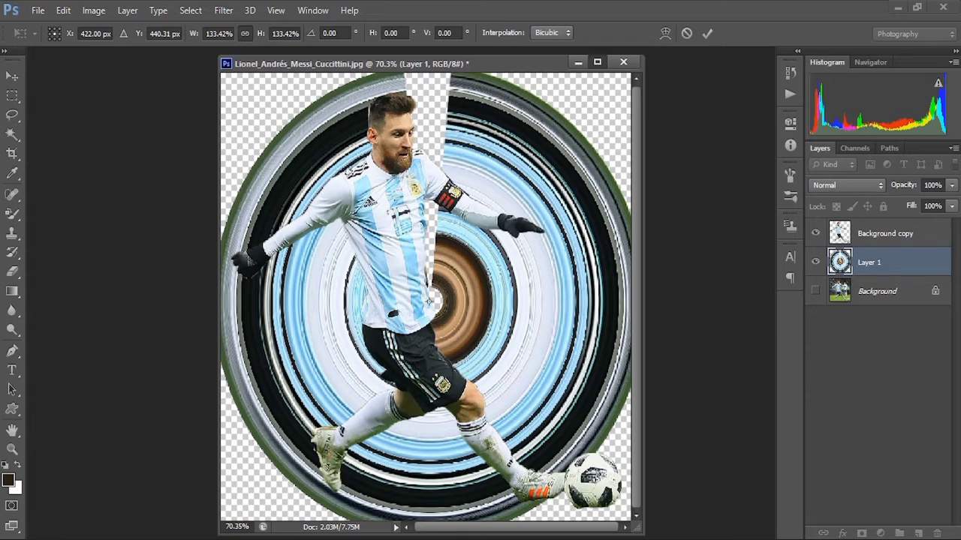
- Rotate the striped disc to about 72° so its gap meets the player's outstretched hand, and expand the canvas with Reveal All
{"action": "left_click", "coordinate": [597, 61]}
{"action": "left_click_drag", "start_coordinate": [720, 23], "coordinate": [746, 534]}
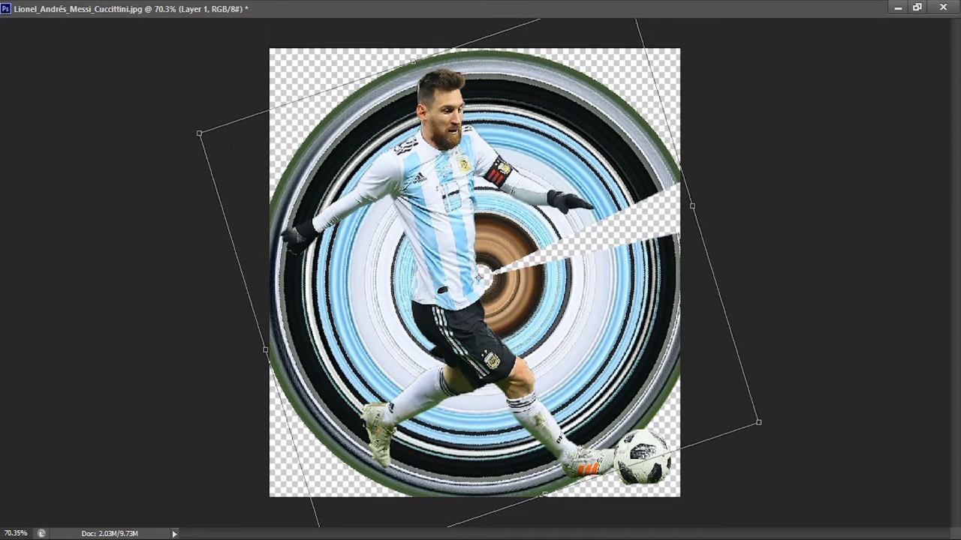
{"action": "left_click", "coordinate": [916, 7]}
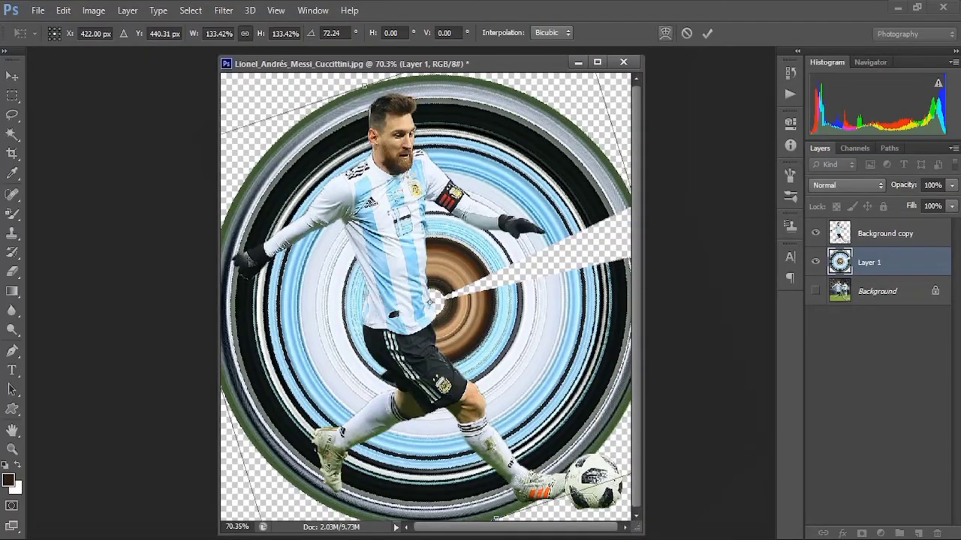
{"action": "key", "text": "Return"}
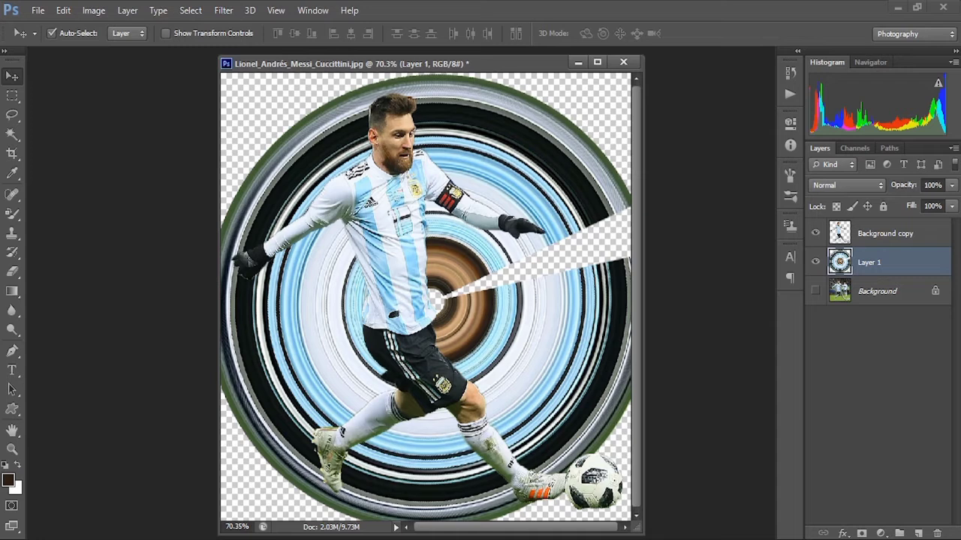
{"action": "left_click", "coordinate": [93, 10]}
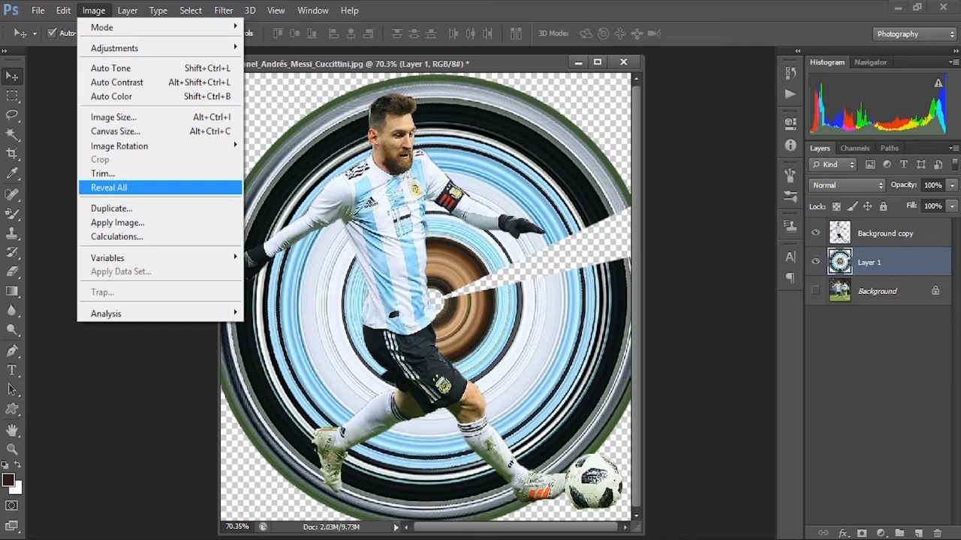
{"action": "left_click", "coordinate": [109, 187]}
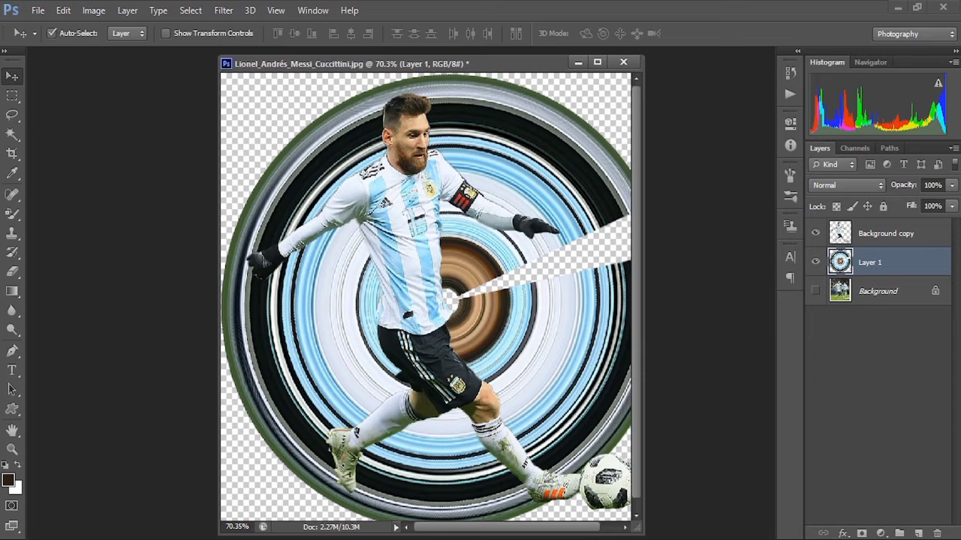
- Erase the disc's center and the section between the outstretched hand and the ball on Layer 1 with a soft 52 px Eraser
{"action": "key", "text": "e"}
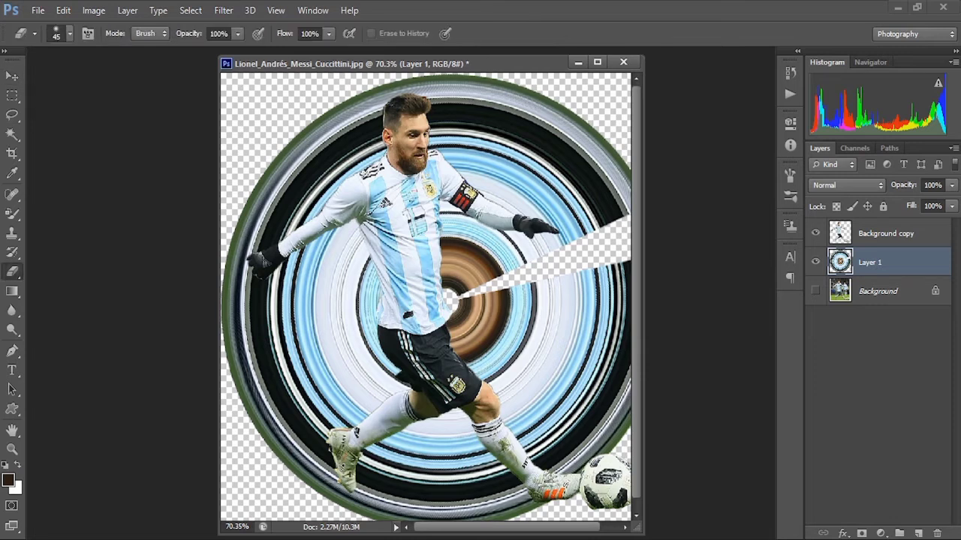
{"action": "left_click", "coordinate": [69, 33]}
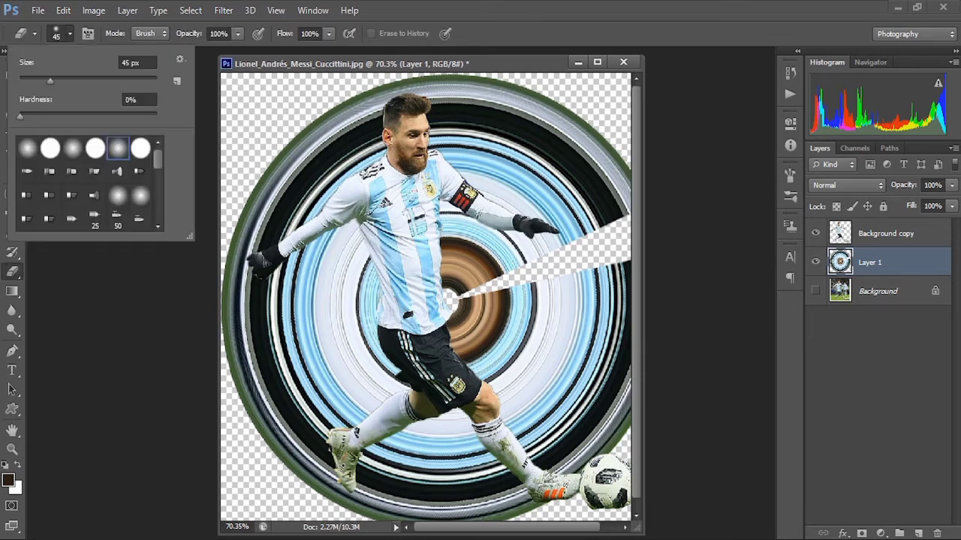
{"action": "left_click_drag", "start_coordinate": [51, 81], "coordinate": [55, 81]}
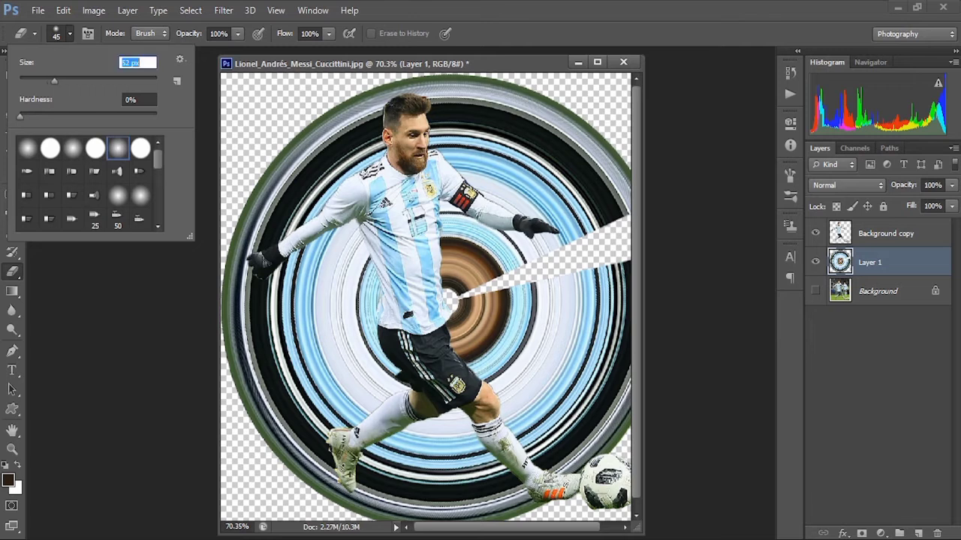
{"action": "key", "text": "Return"}
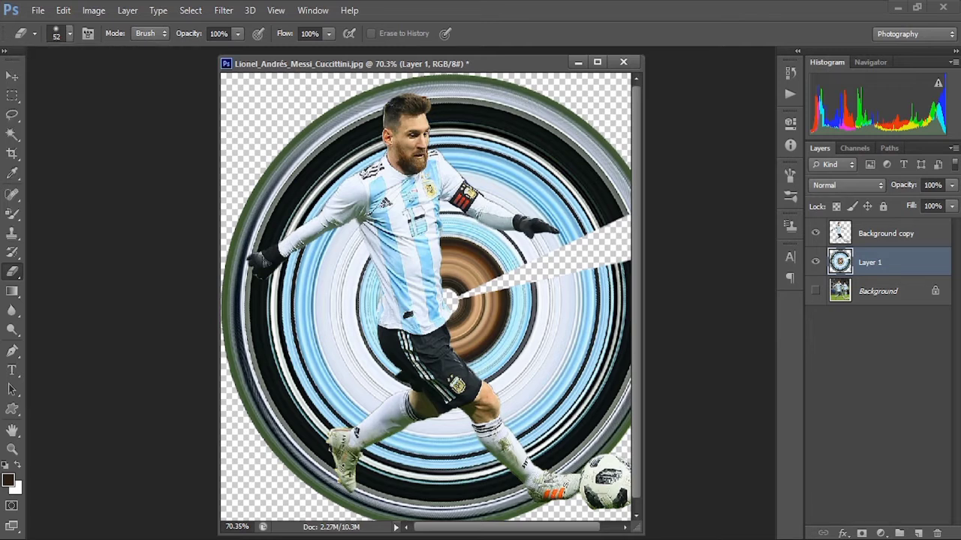
{"action": "mouse_move", "coordinate": [555, 457]}
{"action": "left_mouse_down"}
{"action": "mouse_move", "coordinate": [518, 404]}
{"action": "mouse_move", "coordinate": [623, 427]}
{"action": "mouse_move", "coordinate": [604, 379]}
{"action": "mouse_move", "coordinate": [466, 301]}
{"action": "mouse_move", "coordinate": [541, 300]}
{"action": "mouse_move", "coordinate": [608, 345]}
{"action": "mouse_move", "coordinate": [495, 349]}
{"action": "left_mouse_up"}
{"action": "left_click_drag", "start_coordinate": [446, 263], "coordinate": [526, 239]}
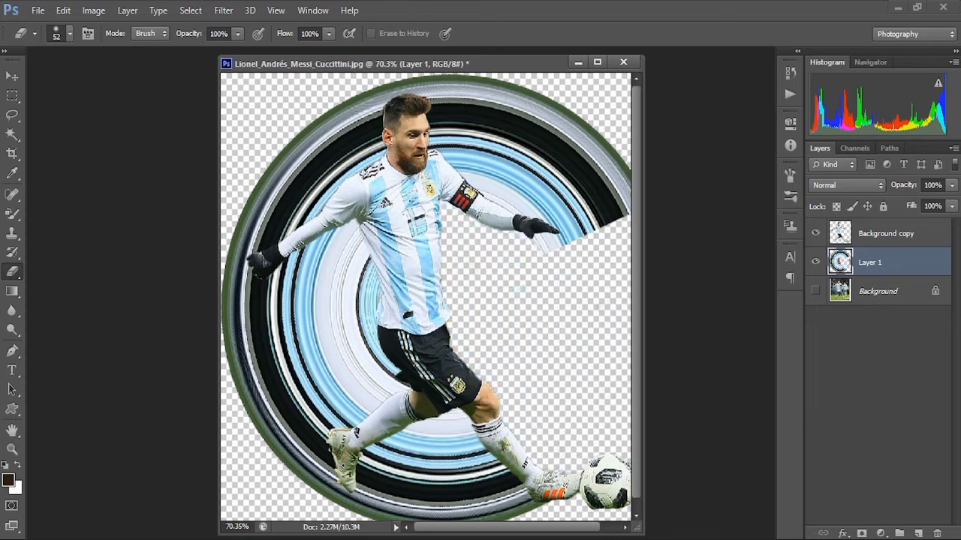
- Erase the leftover outer edge of the disc above the ball, and compare with the original photo by toggling the Background layer's visibility
{"action": "key", "text": "v"}
{"action": "key", "text": "e"}
{"action": "mouse_move", "coordinate": [664, 379]}
{"action": "left_mouse_down"}
{"action": "mouse_move", "coordinate": [674, 270]}
{"action": "mouse_move", "coordinate": [660, 315]}
{"action": "mouse_move", "coordinate": [666, 267]}
{"action": "left_mouse_up"}
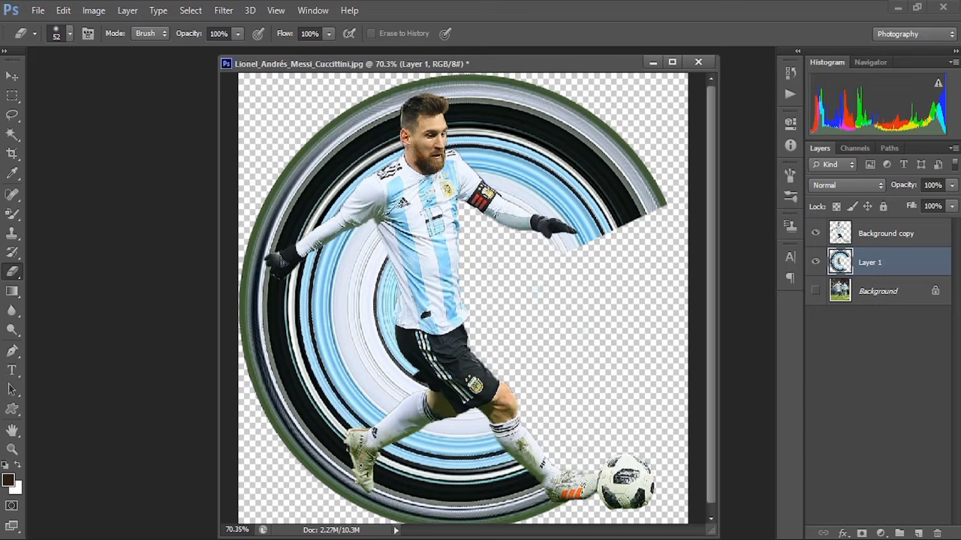
{"action": "left_click", "coordinate": [815, 291]}
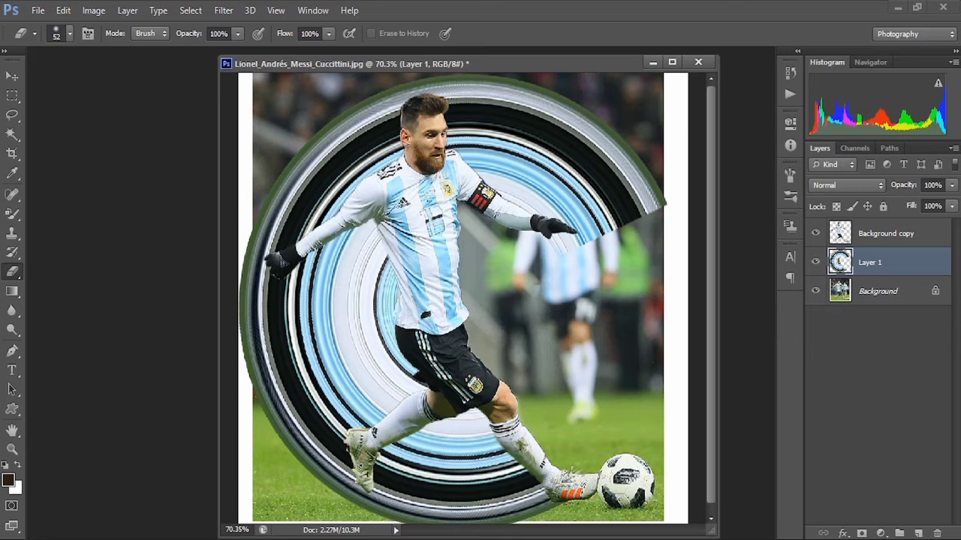
{"action": "left_click", "coordinate": [815, 291]}
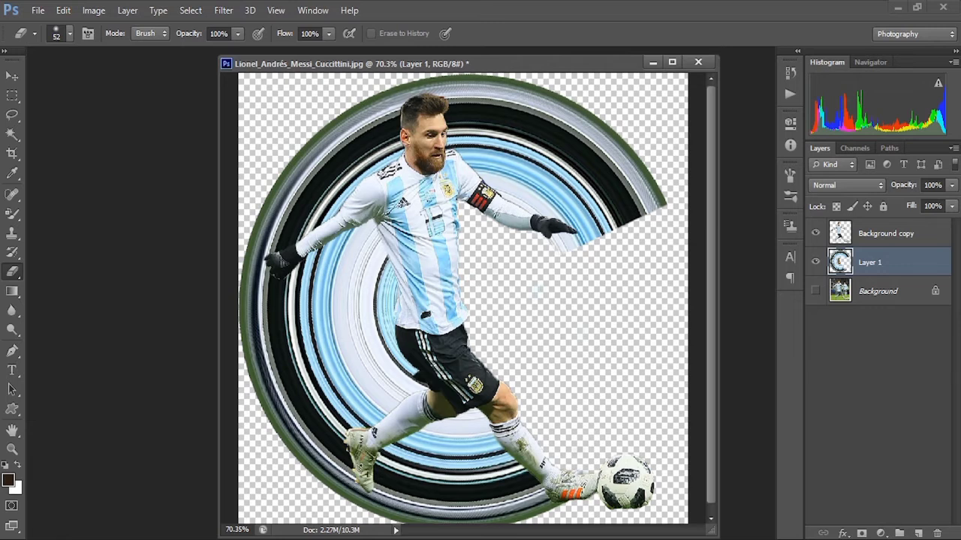
- Add a new layer directly above the Background layer and load the Foreground to Background preset for editing its gradient
{"action": "left_click", "coordinate": [878, 291]}
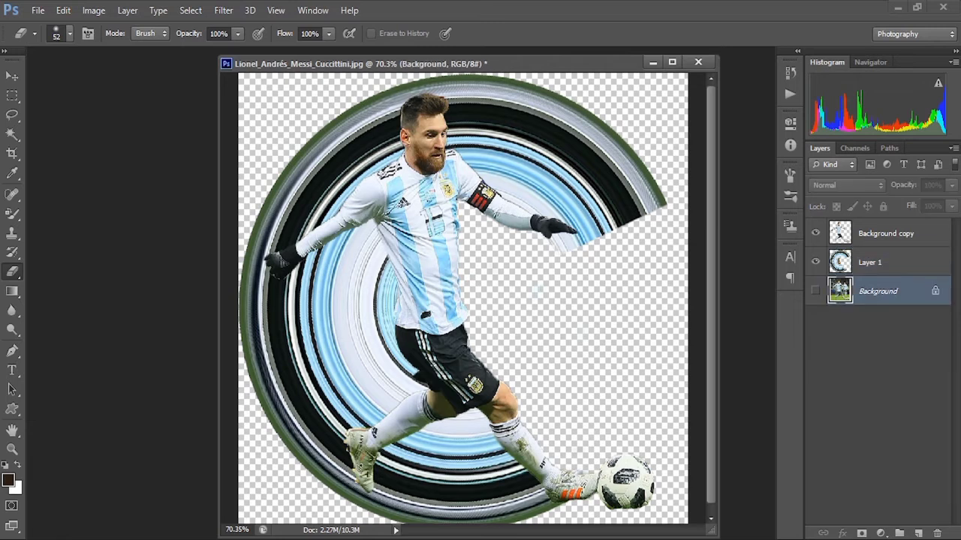
{"action": "left_click", "coordinate": [918, 533]}
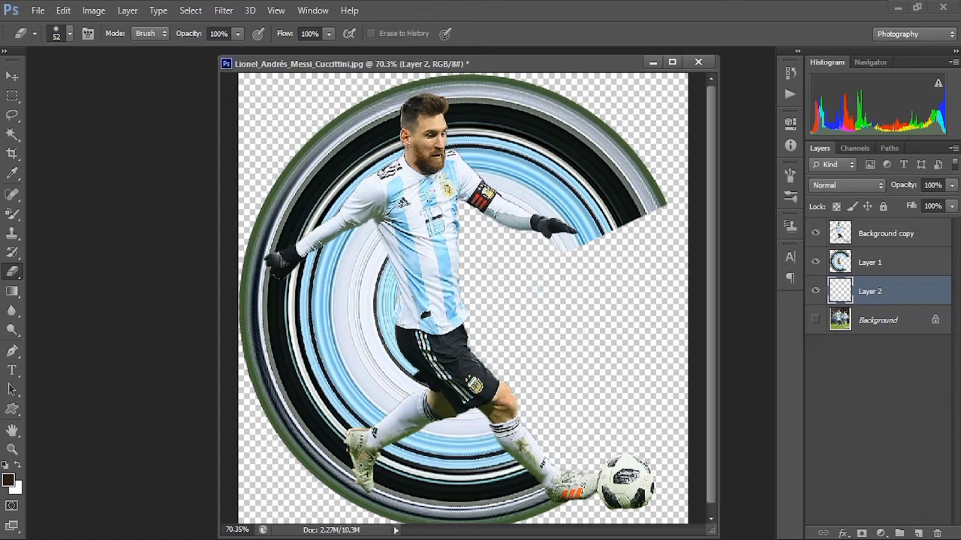
{"action": "key", "text": "g"}
{"action": "left_click", "coordinate": [72, 33]}
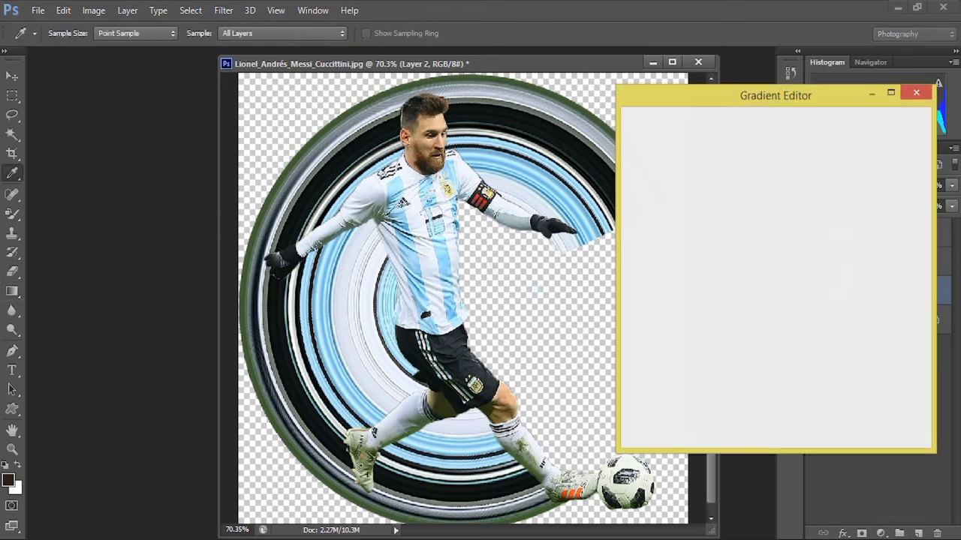
{"action": "left_click", "coordinate": [646, 144]}
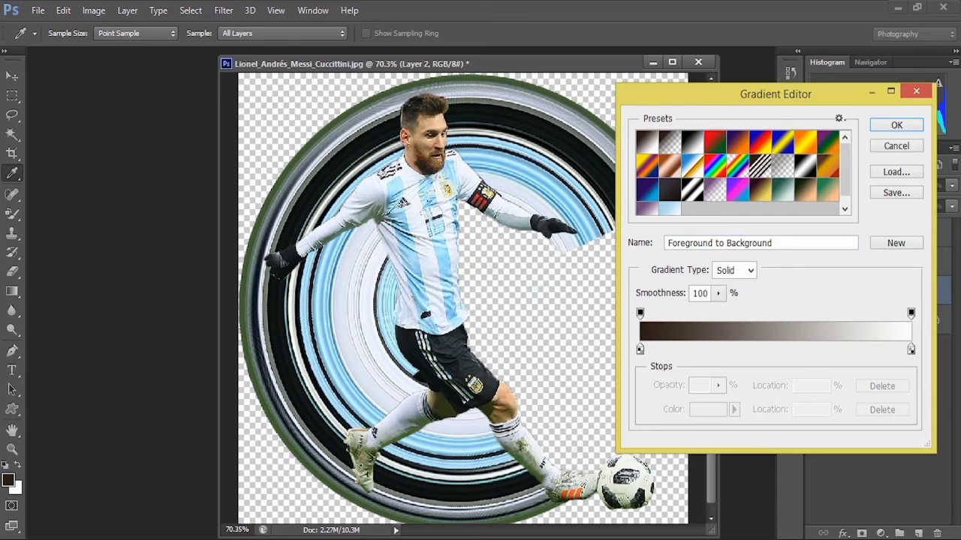
- Set the gradient's starting color stop to light blue a9dffb, sampled from a blue stripe on the player's jersey
{"action": "left_click", "coordinate": [640, 350]}
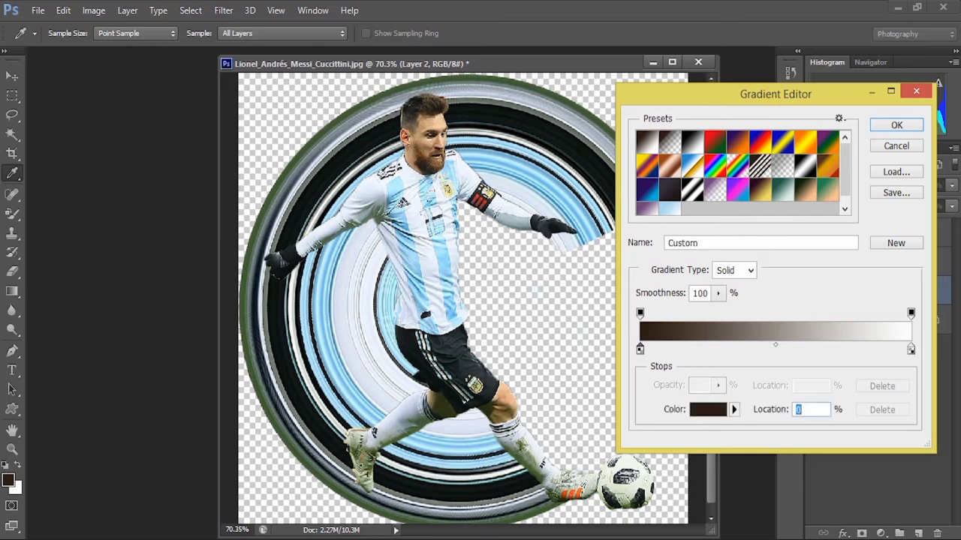
{"action": "left_click", "coordinate": [708, 409]}
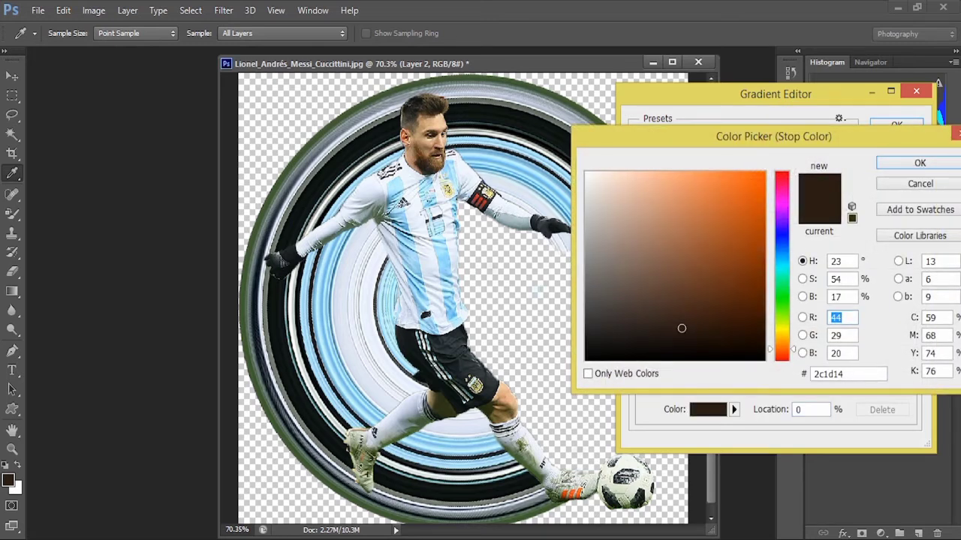
{"action": "left_click", "coordinate": [449, 258]}
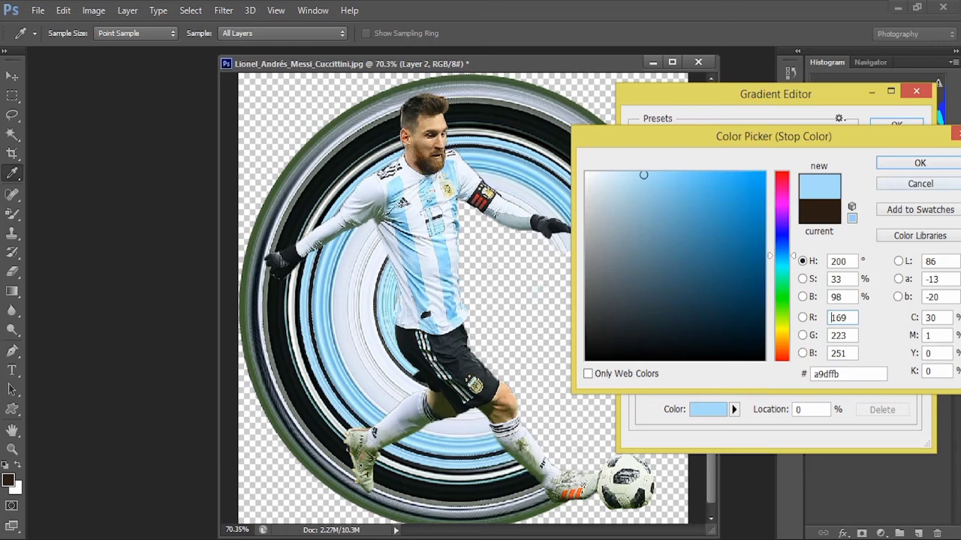
{"action": "left_click", "coordinate": [920, 163]}
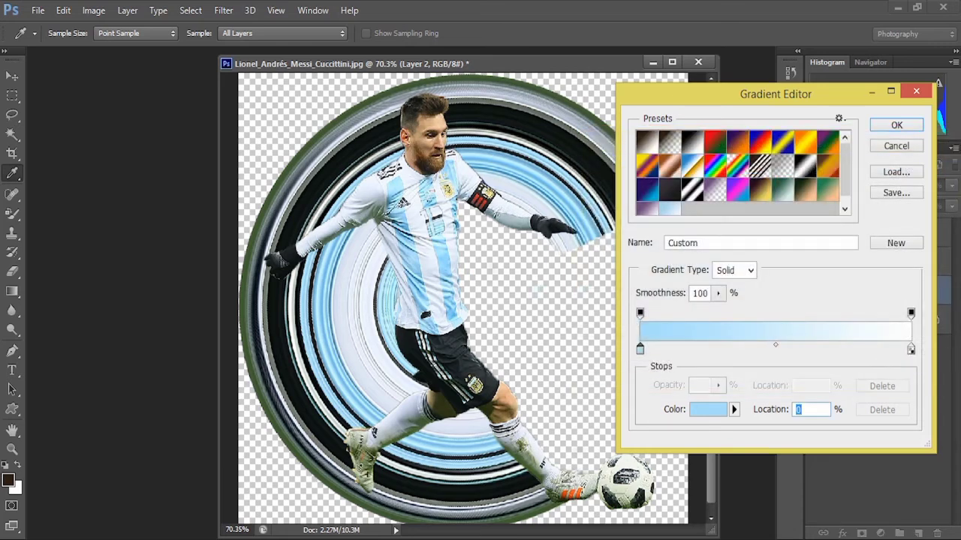
- Set the gradient's ending color stop to the off-white sampled from the jersey, save the gradient as a new preset, and accept it
{"action": "left_click", "coordinate": [911, 350]}
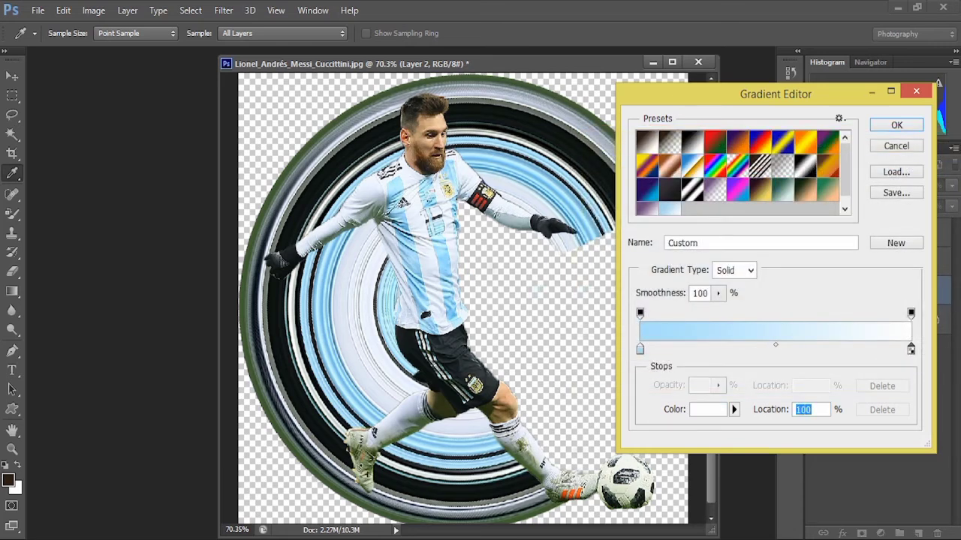
{"action": "left_click", "coordinate": [429, 276]}
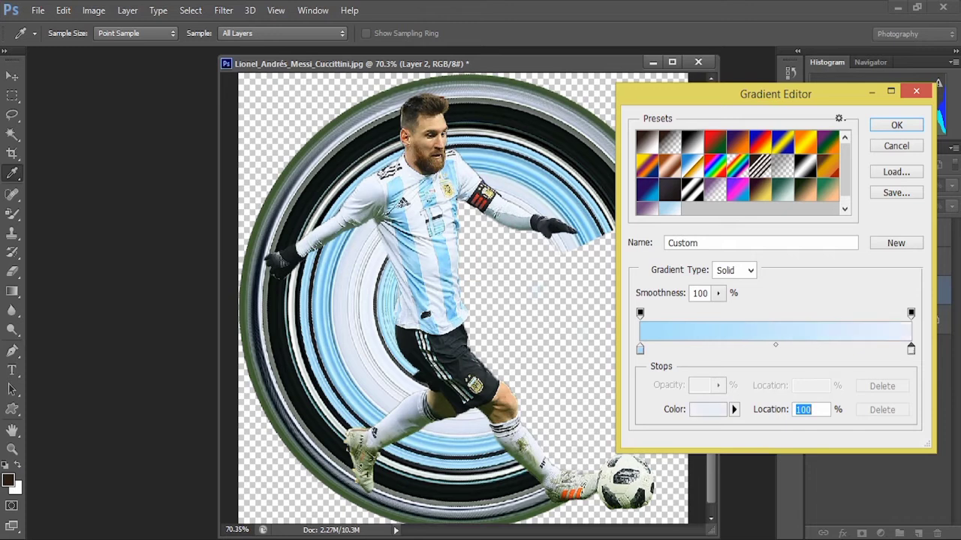
{"action": "left_click", "coordinate": [896, 242]}
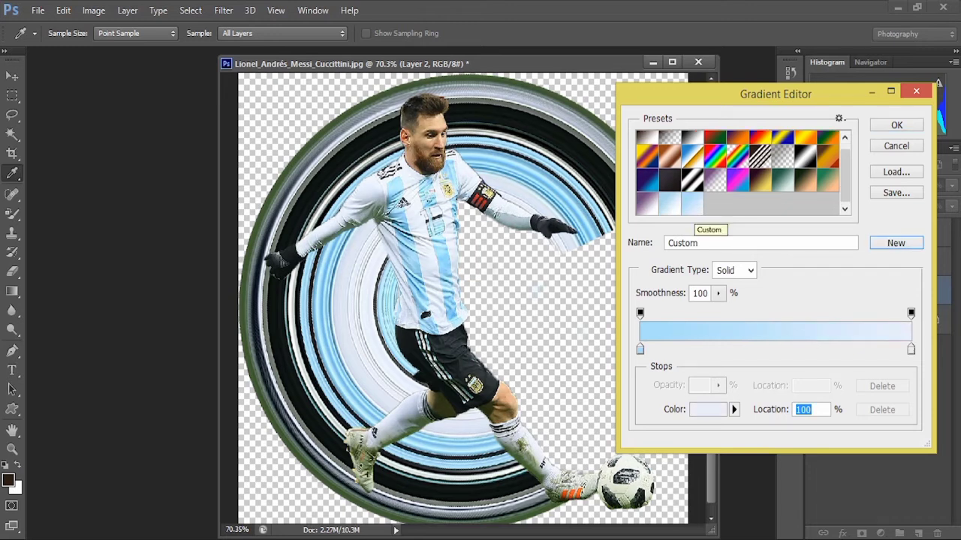
{"action": "left_click", "coordinate": [896, 125]}
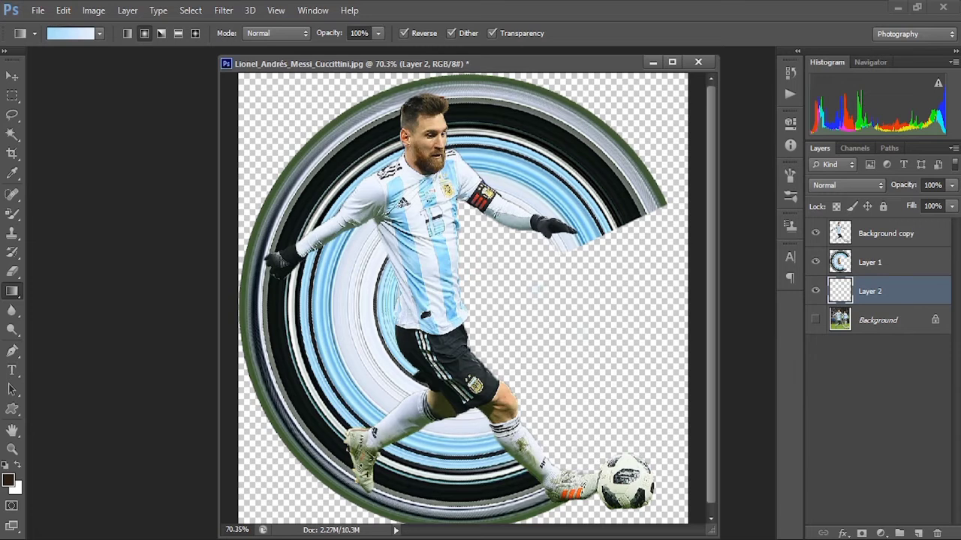
- Fill Layer 2 with the reversed radial gradient, trying several placements and ending with its pale center between the player and the image's edge
{"action": "left_click_drag", "start_coordinate": [471, 290], "coordinate": [638, 433]}
{"action": "left_click_drag", "start_coordinate": [505, 300], "coordinate": [650, 342]}
{"action": "left_click_drag", "start_coordinate": [432, 282], "coordinate": [686, 464]}
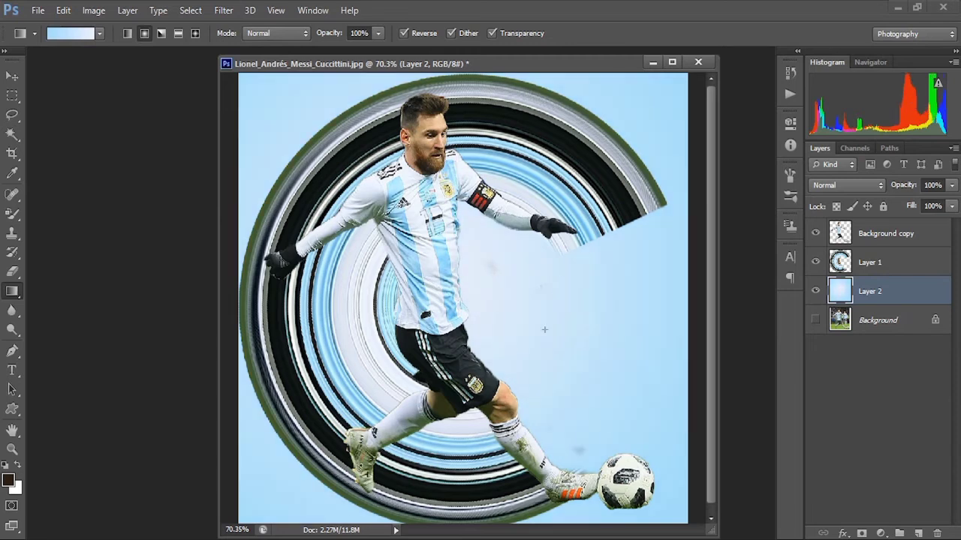
{"action": "left_click_drag", "start_coordinate": [545, 330], "coordinate": [634, 153]}
{"action": "left_click_drag", "start_coordinate": [490, 293], "coordinate": [653, 129]}
{"action": "left_click_drag", "start_coordinate": [508, 308], "coordinate": [332, 283]}
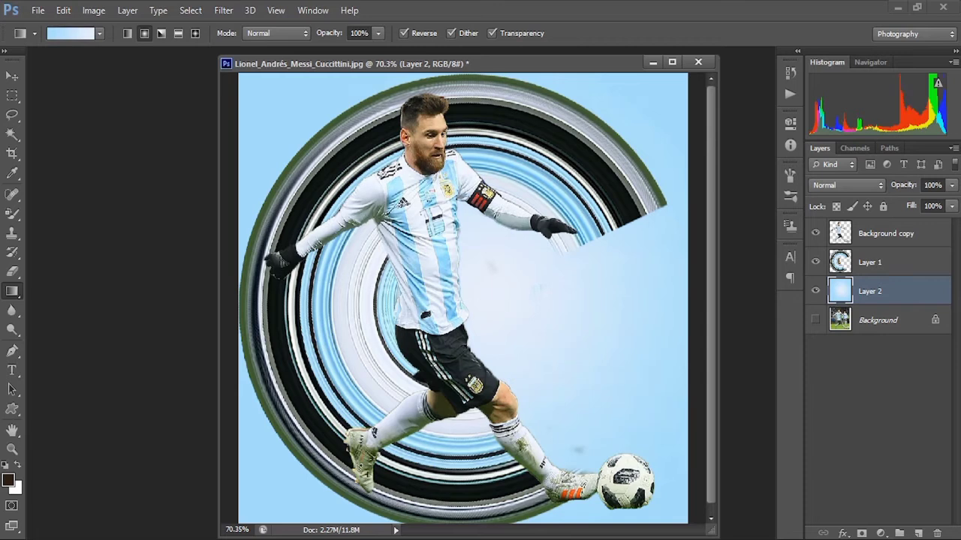
{"action": "left_click_drag", "start_coordinate": [549, 303], "coordinate": [689, 450]}
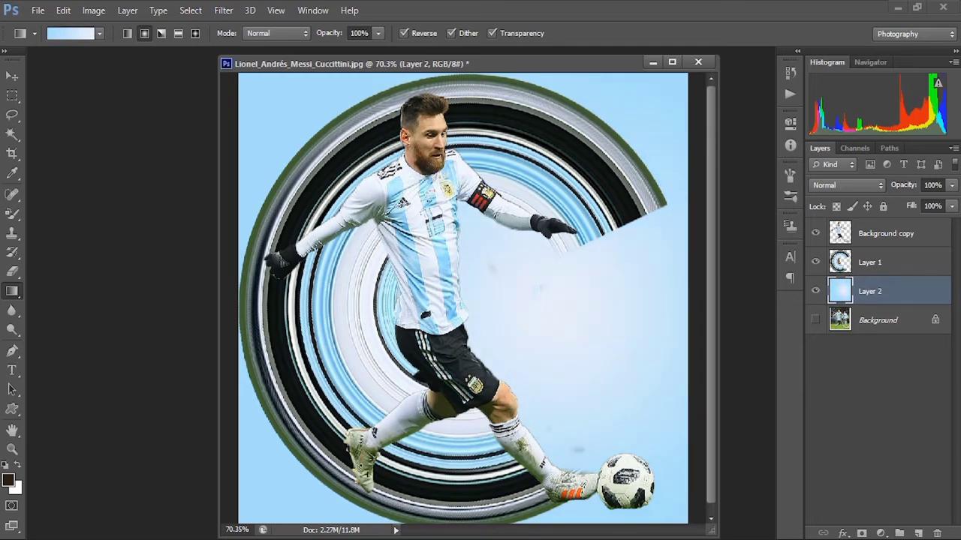
{"action": "left_click", "coordinate": [12, 76]}
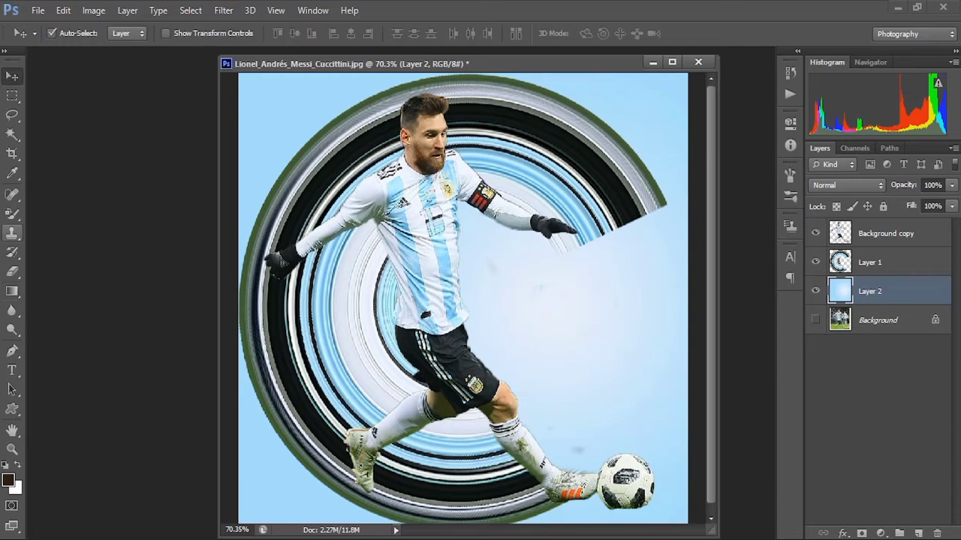
{"action": "double_click", "coordinate": [12, 430]}
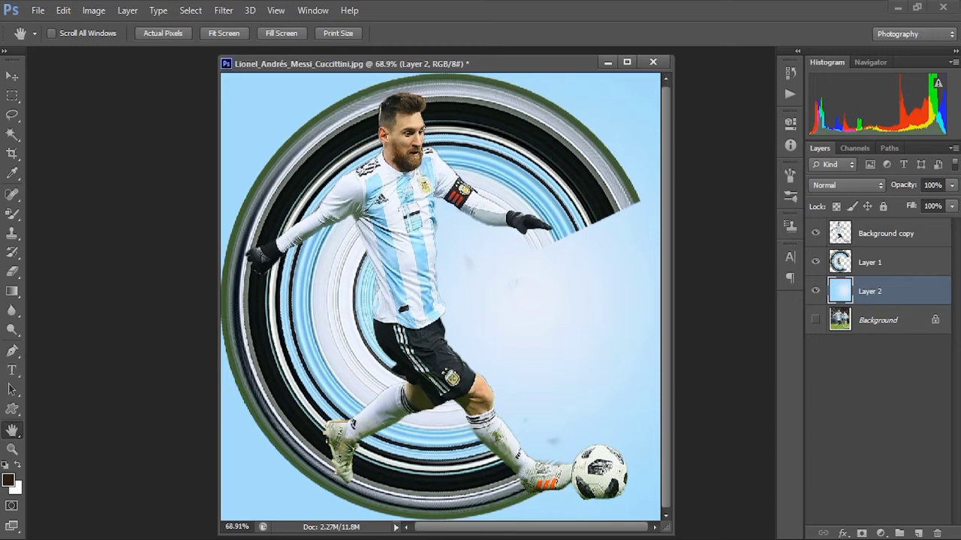
- Duplicate the cut-out player from the Background copy layer, make a further copy, and hide the topmost copy
{"action": "left_click", "coordinate": [885, 233]}
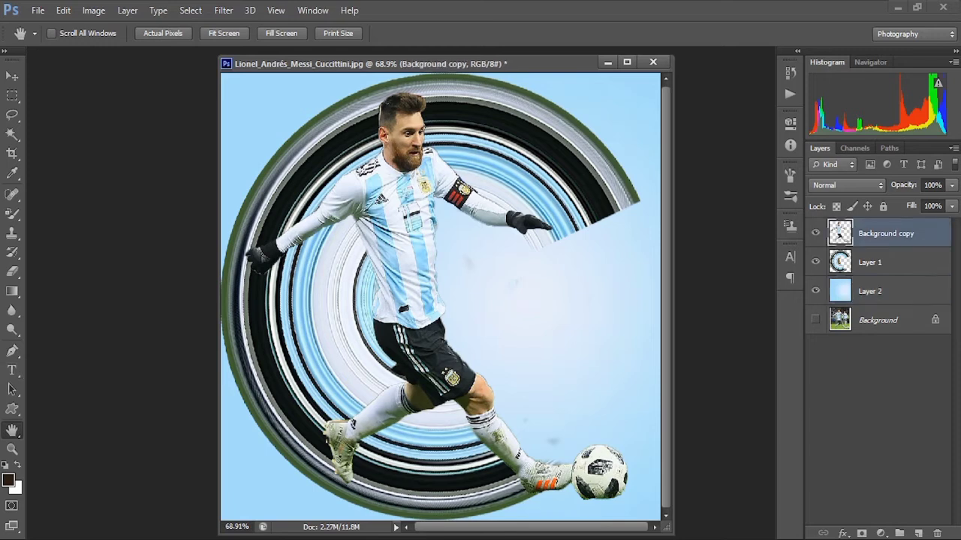
{"action": "right_click", "coordinate": [885, 233]}
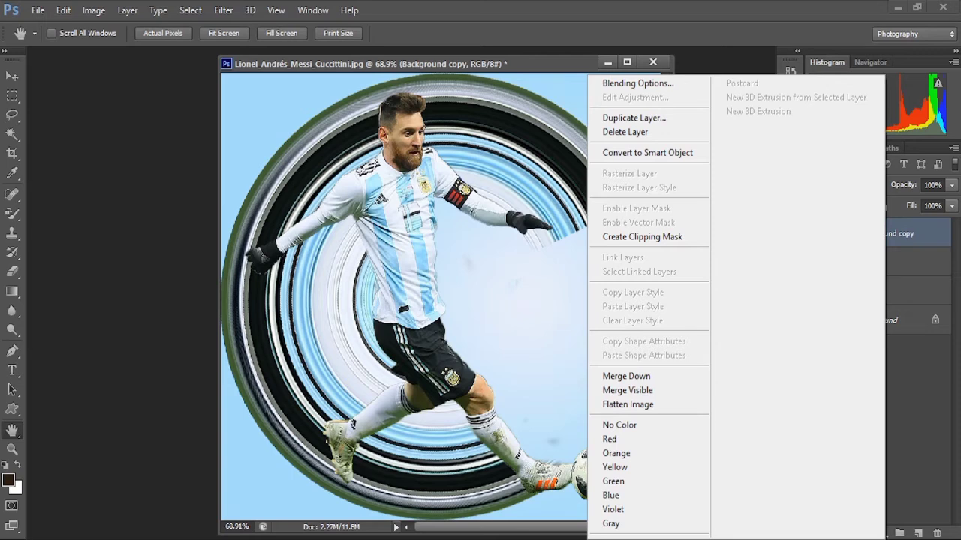
{"action": "left_click", "coordinate": [634, 118]}
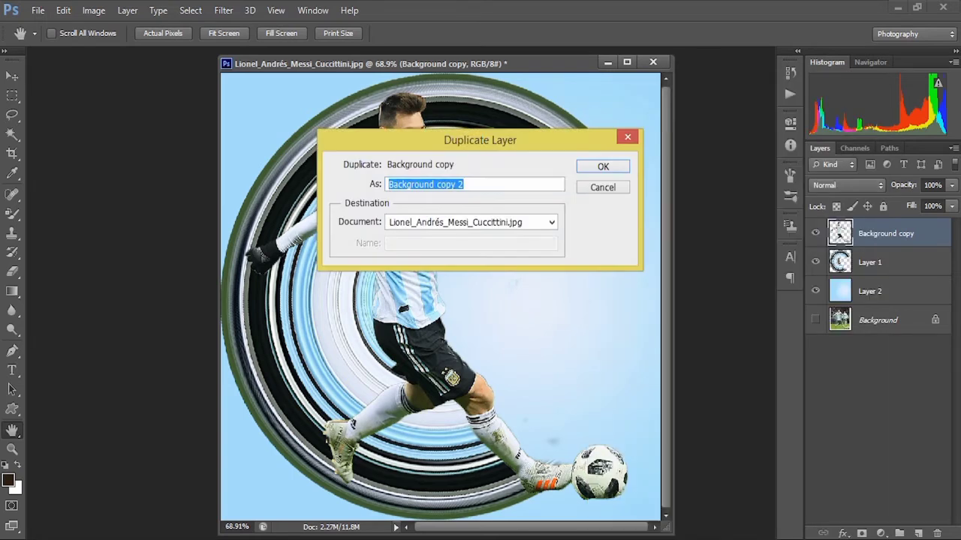
{"action": "left_click", "coordinate": [602, 166]}
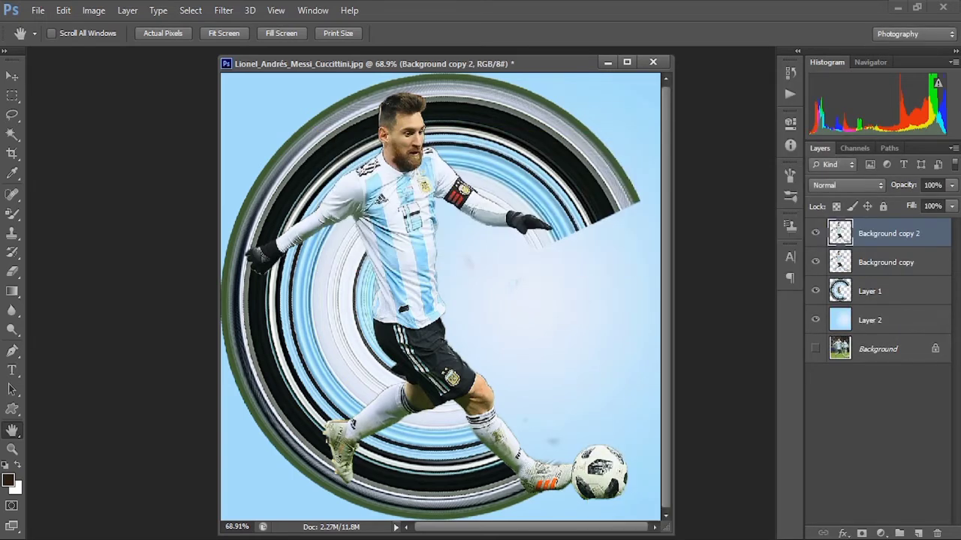
{"action": "key", "text": "ctrl+j"}
{"action": "left_click", "coordinate": [815, 233]}
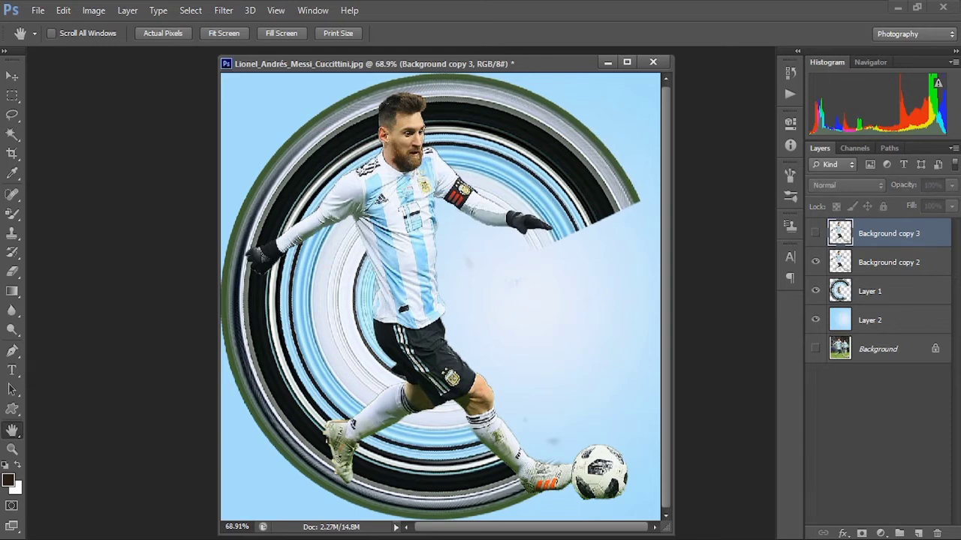
- Select the player and ball on Background copy 2 by selecting the transparent surroundings with the Magic Wand and inverting the selection
{"action": "left_click", "coordinate": [889, 263]}
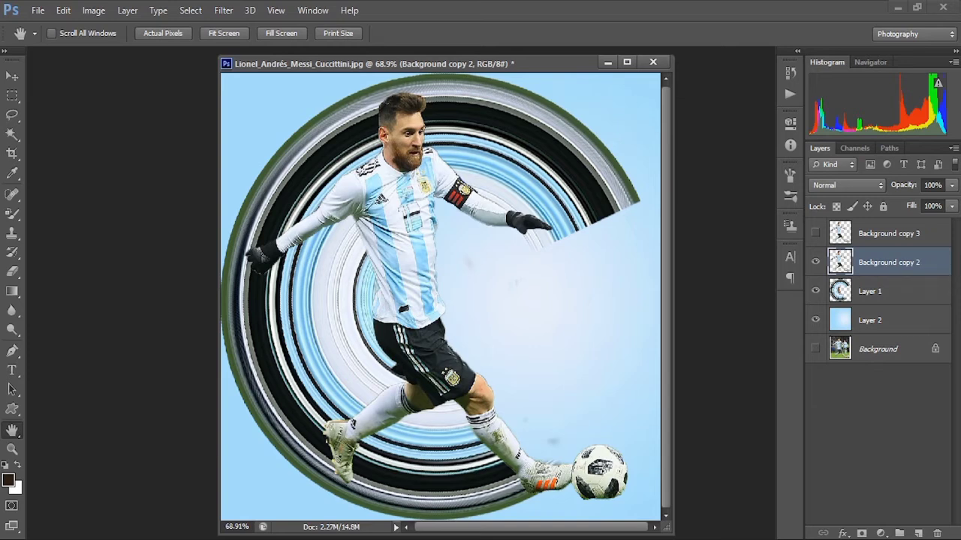
{"action": "key", "text": "w"}
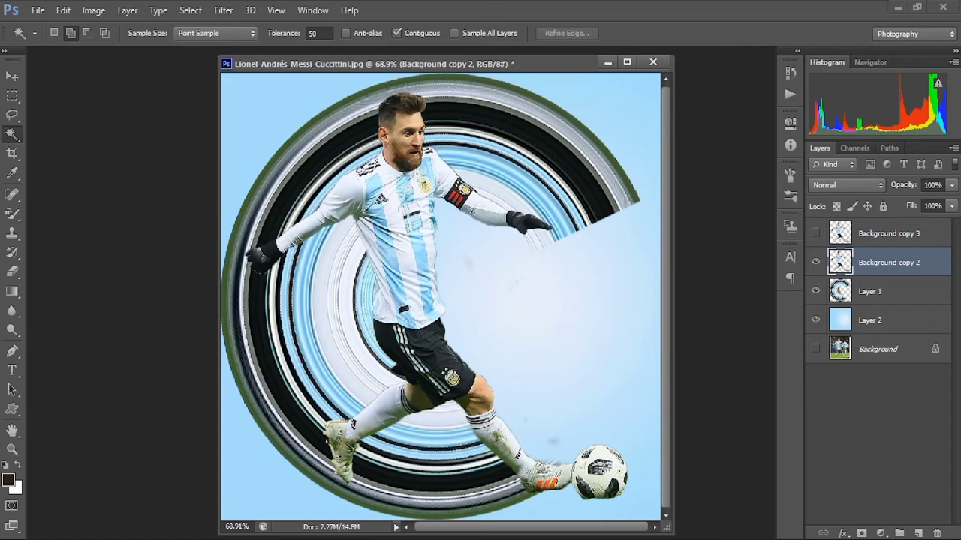
{"action": "left_click", "coordinate": [537, 324]}
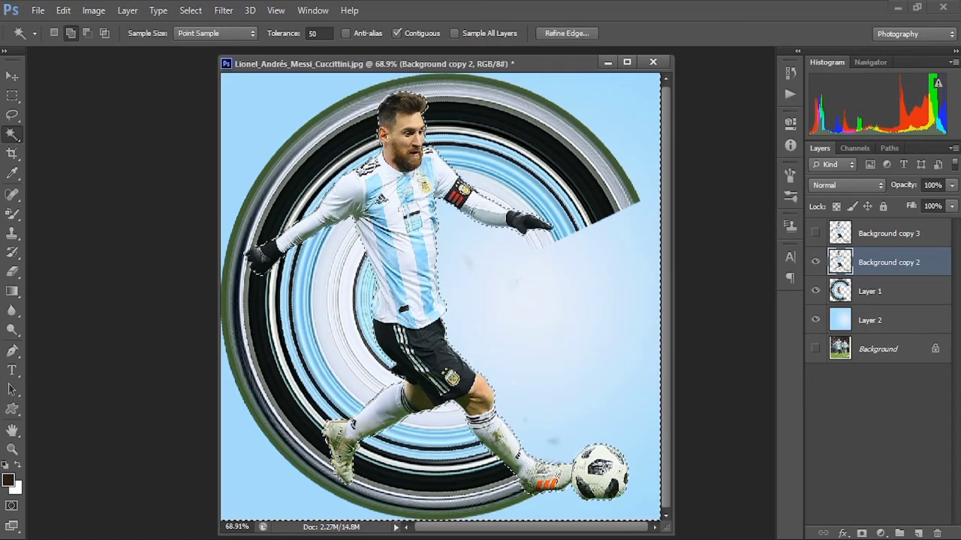
{"action": "left_click", "coordinate": [191, 9]}
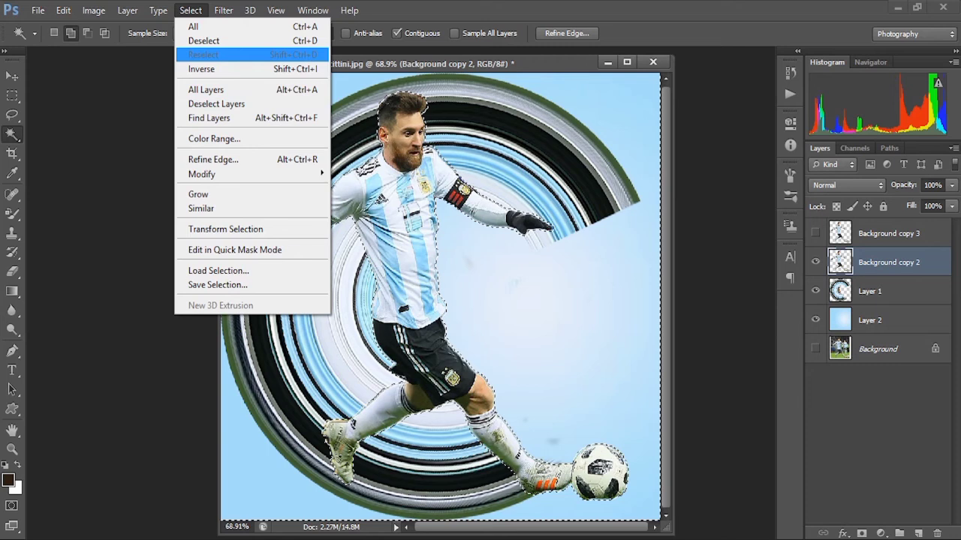
{"action": "left_click", "coordinate": [201, 68]}
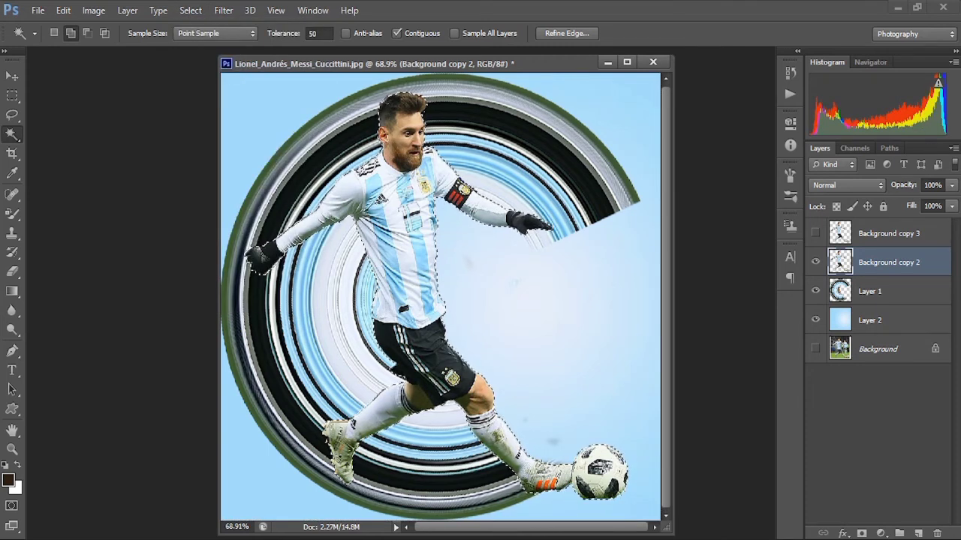
- Set the foreground color to black 000000, fill the selected player and ball with it, and deselect
{"action": "left_click", "coordinate": [8, 480]}
{"action": "left_click_drag", "start_coordinate": [739, 341], "coordinate": [764, 361]}
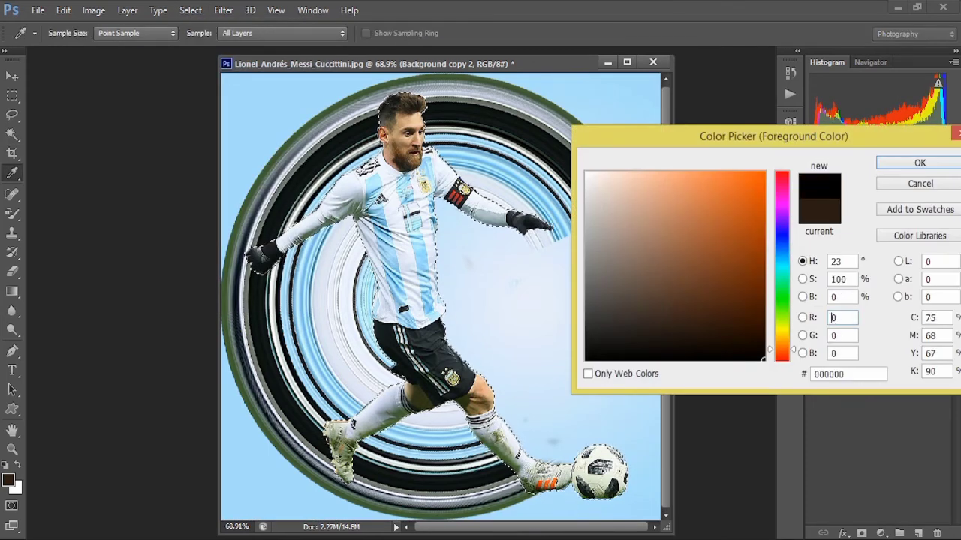
{"action": "key", "text": "Return"}
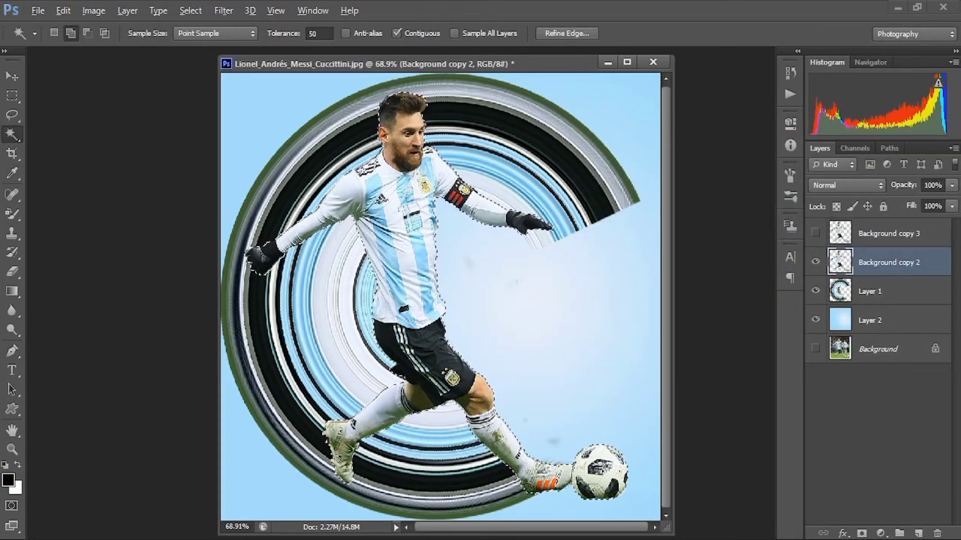
{"action": "key", "text": "alt+BackSpace"}
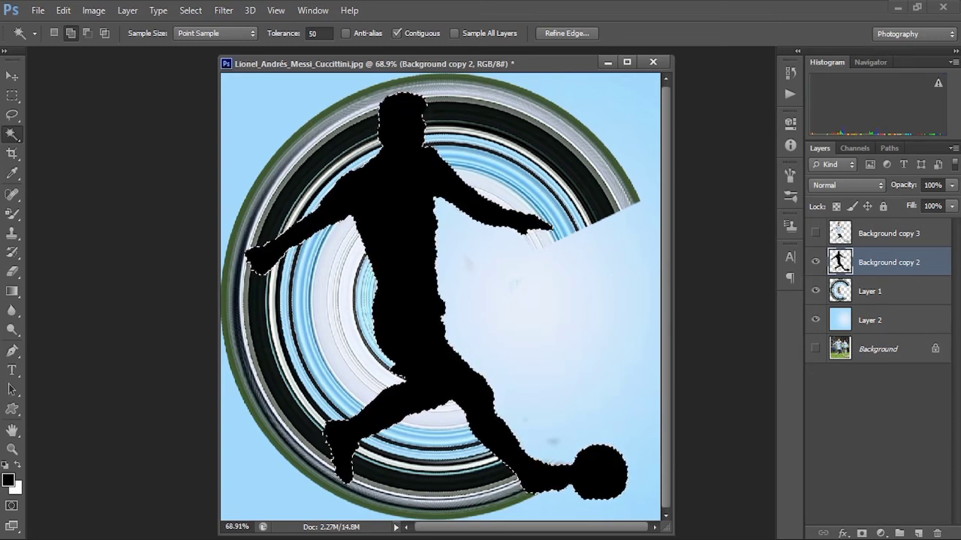
{"action": "left_click", "coordinate": [190, 10]}
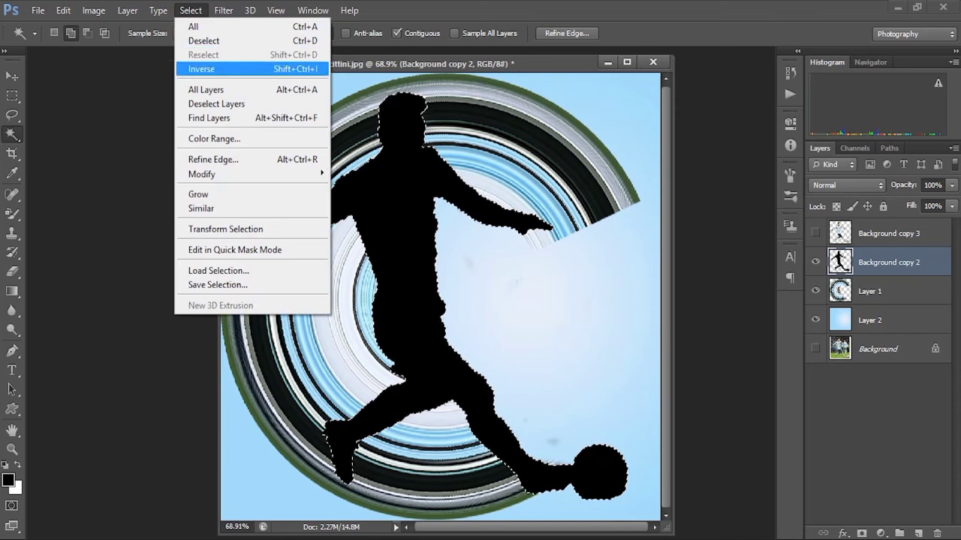
{"action": "left_click", "coordinate": [203, 40]}
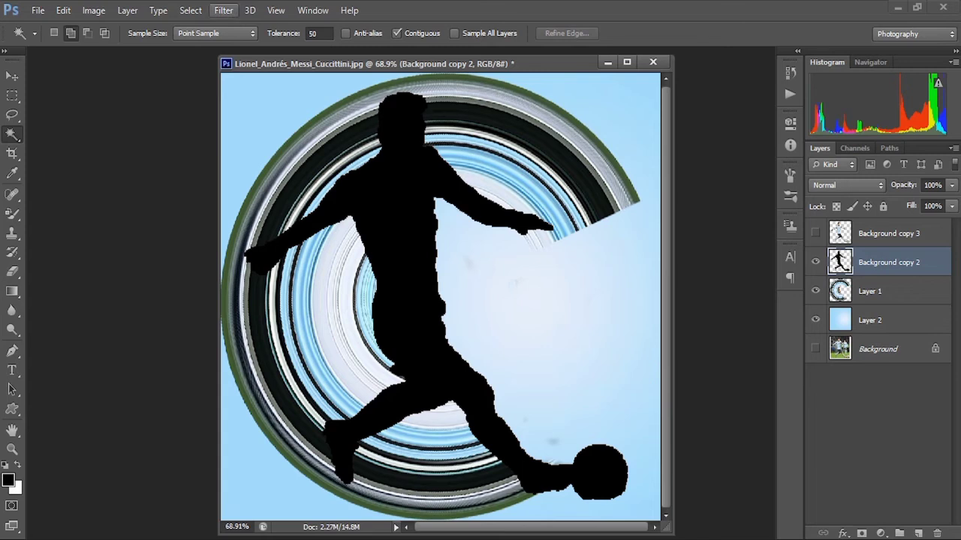
- Apply a Gaussian Blur with a 5-pixel radius to the black silhouette on Background copy 2
{"action": "left_click", "coordinate": [223, 9]}
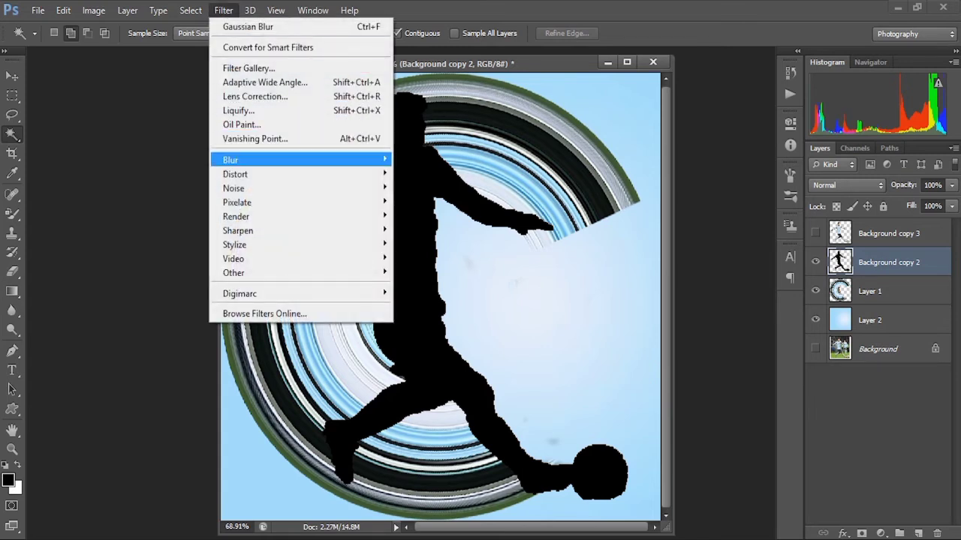
{"action": "mouse_move", "coordinate": [301, 160]}
{"action": "left_click", "coordinate": [435, 265]}
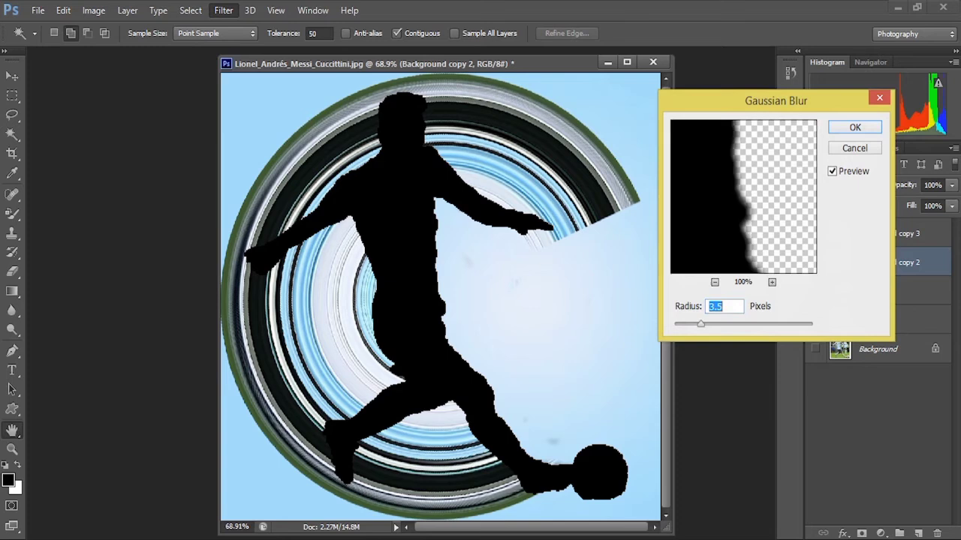
{"action": "left_click_drag", "start_coordinate": [721, 199], "coordinate": [766, 193]}
{"action": "left_click", "coordinate": [723, 307]}
{"action": "double_click", "coordinate": [722, 306]}
{"action": "type", "text": "5"}
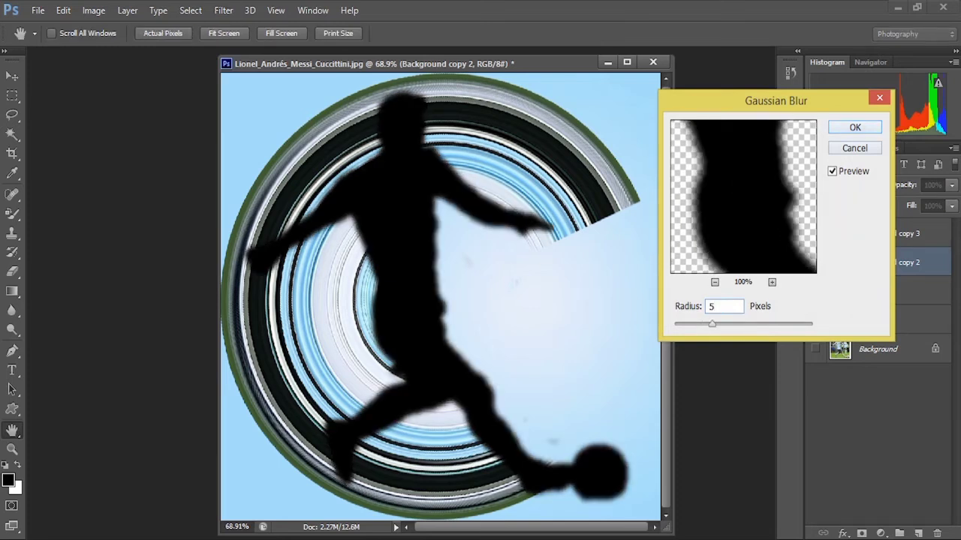
{"action": "key", "text": "Return"}
- Show Background copy 3 above the silhouette and compare the image with and without the shadow layer
{"action": "left_click", "coordinate": [815, 234]}
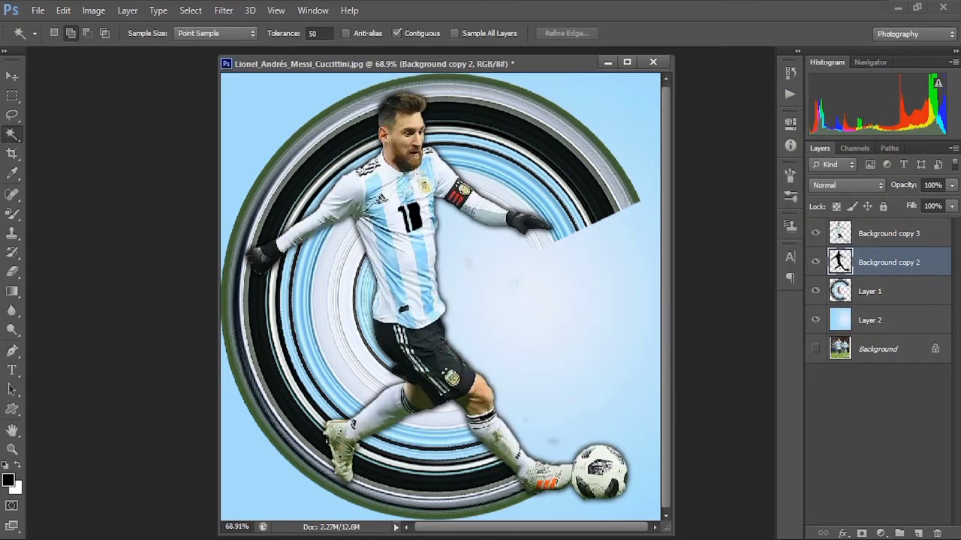
{"action": "left_click", "coordinate": [815, 262]}
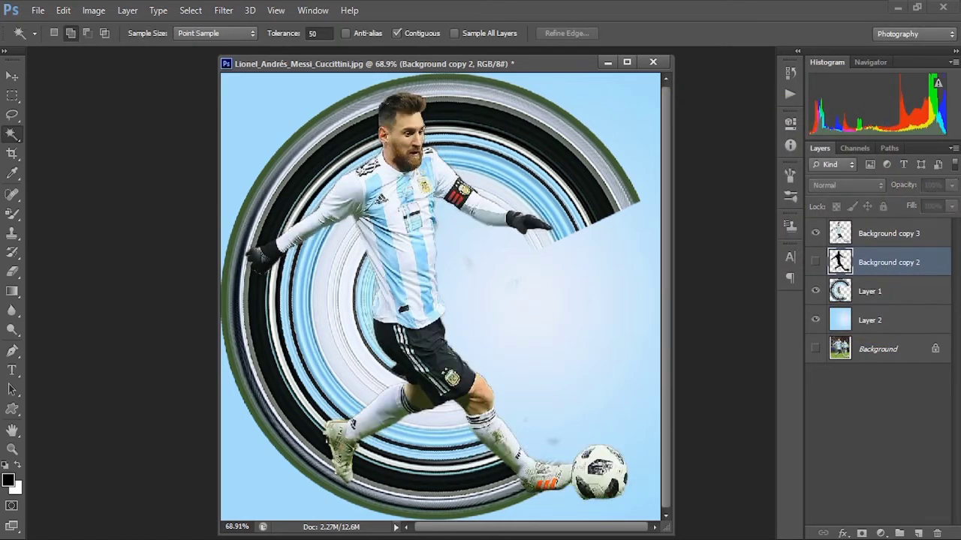
{"action": "left_click", "coordinate": [815, 262]}
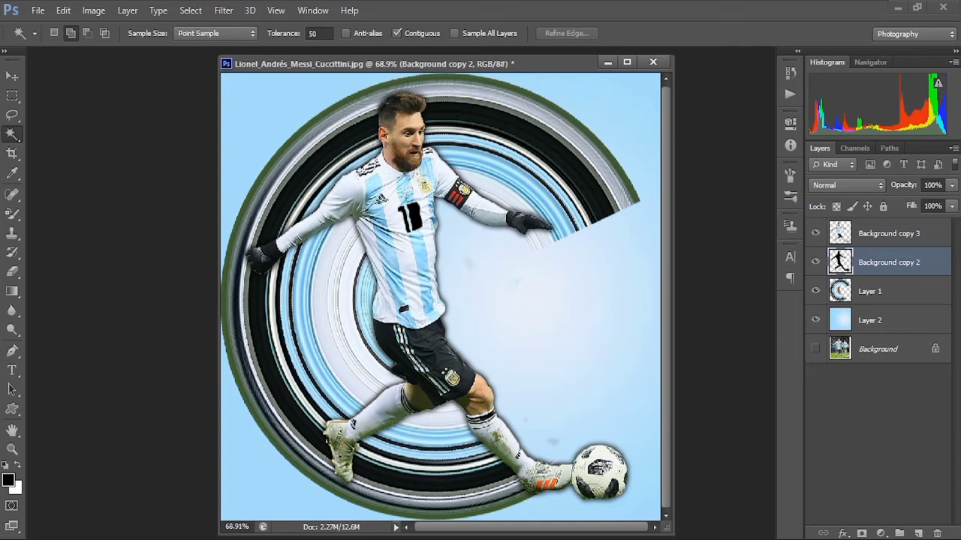
- Nudge the blurred silhouette slightly to the left of the player with the Move tool
{"action": "key", "text": "v"}
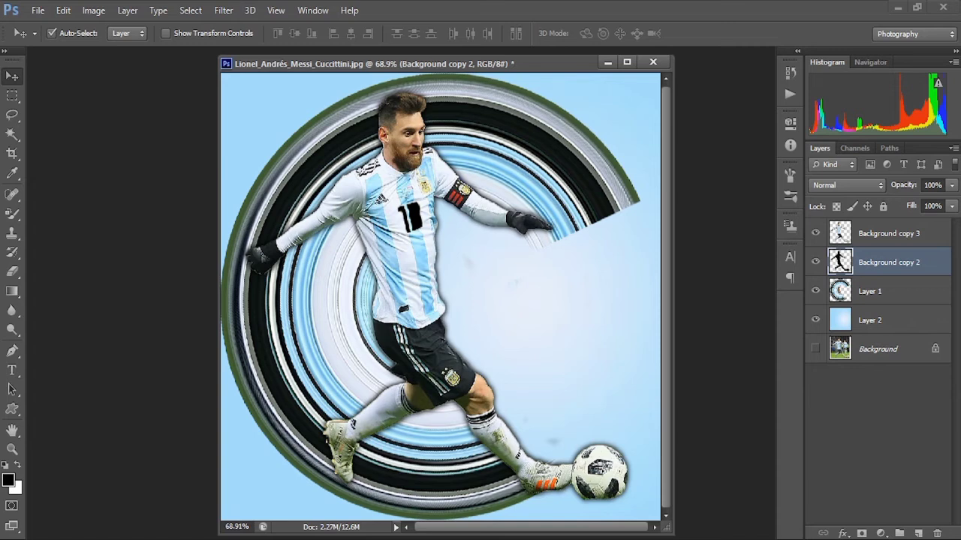
{"action": "key", "text": "shift+Left"}
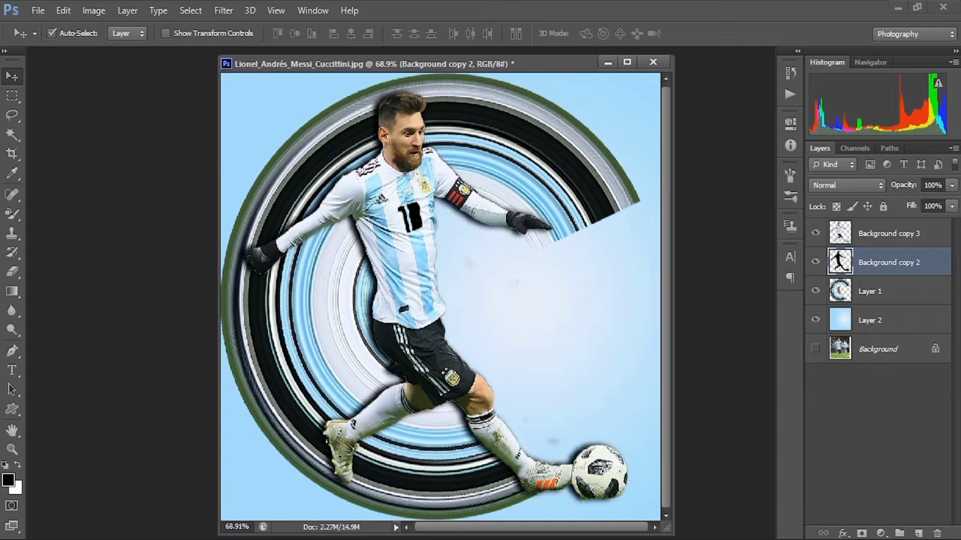
{"action": "key", "text": "Right"}
{"action": "key", "text": "Right"}
{"action": "key", "text": "Right"}
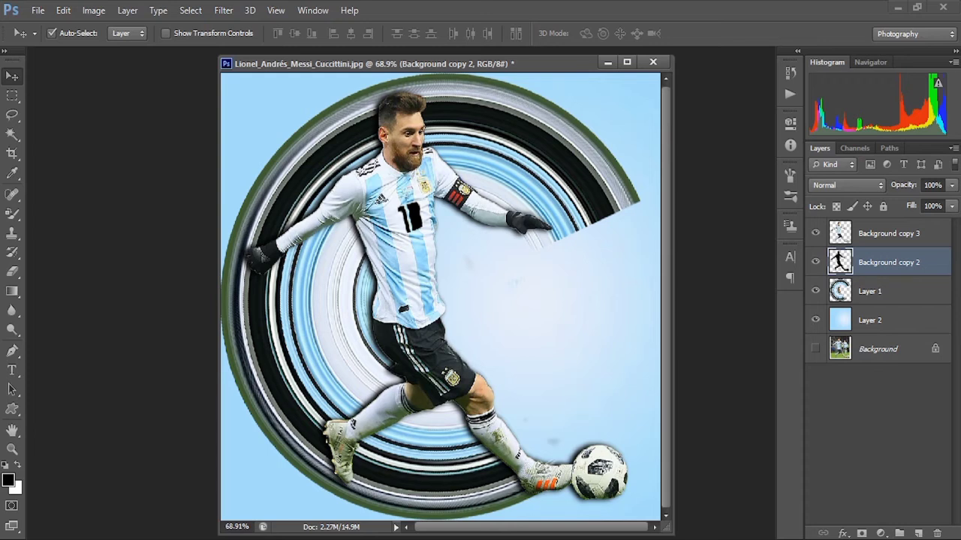
- Set the silhouette layer's blend mode to Multiply and its opacity to 50%
{"action": "left_click", "coordinate": [846, 185]}
{"action": "key", "text": "Up"}
{"action": "key", "text": "Up"}
{"action": "key", "text": "Up"}
{"action": "key", "text": "Up"}
{"action": "key", "text": "Up"}
{"action": "key", "text": "Up"}
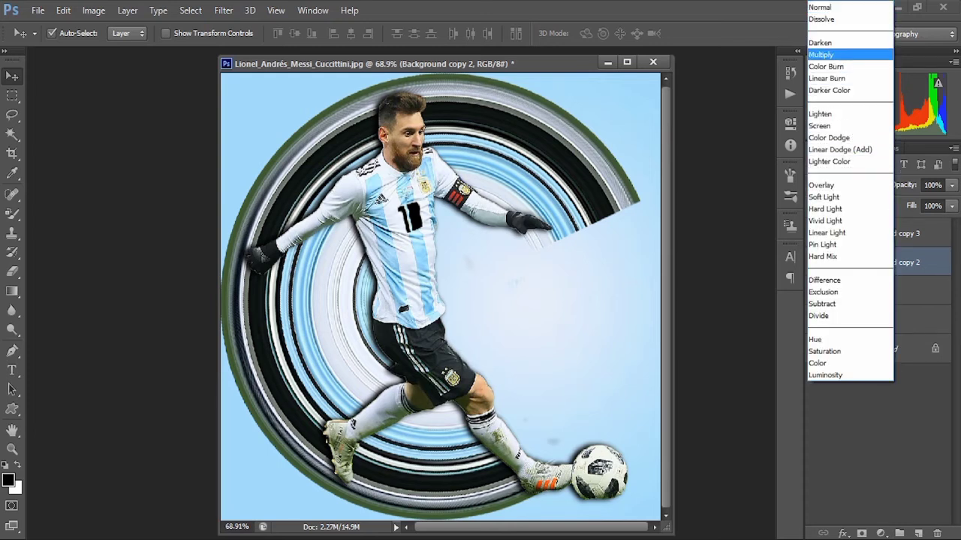
{"action": "key", "text": "Return"}
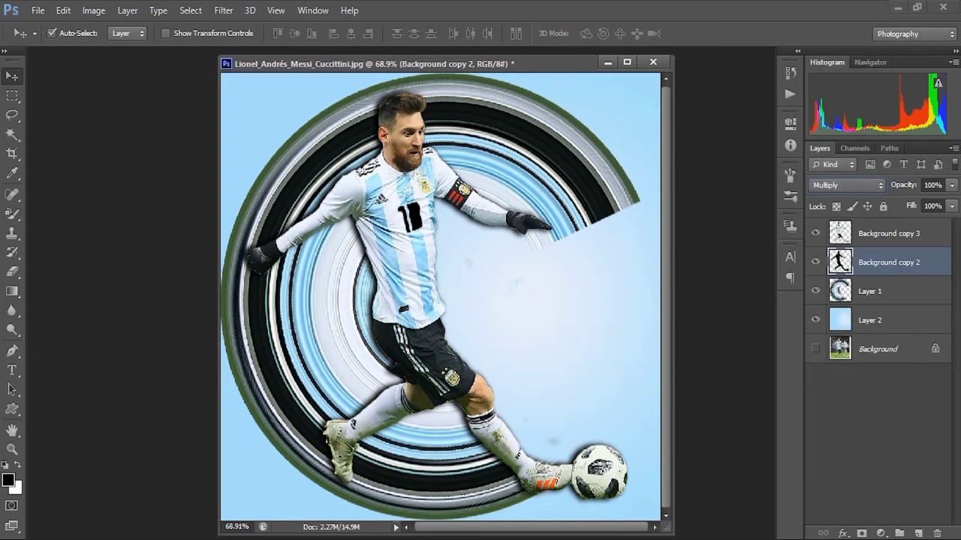
{"action": "key", "text": "Tab"}
{"action": "type", "text": "50"}
{"action": "key", "text": "Return"}
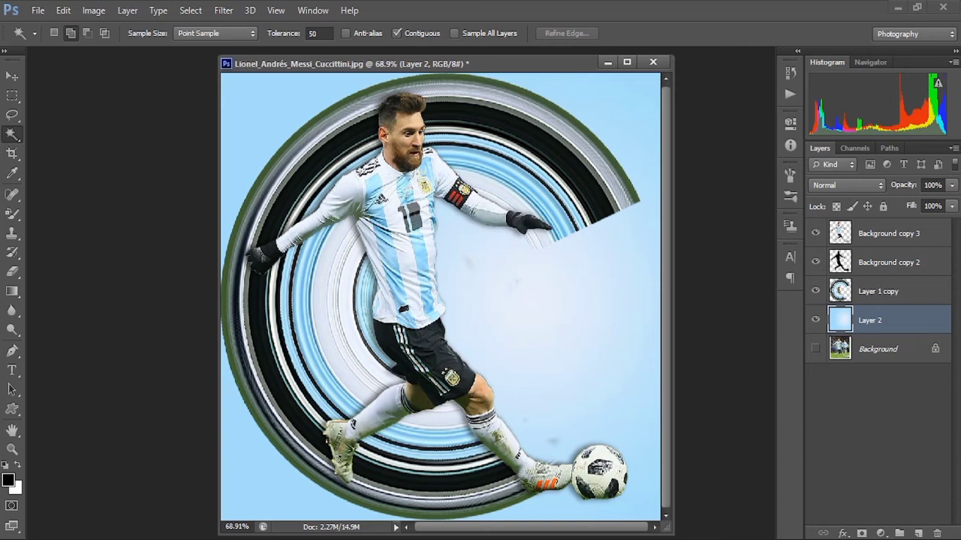
- Add a Levels adjustment layer above Background copy 3, try several contrast presets, and settle on Increase Contrast 2
{"action": "left_click", "coordinate": [888, 233]}
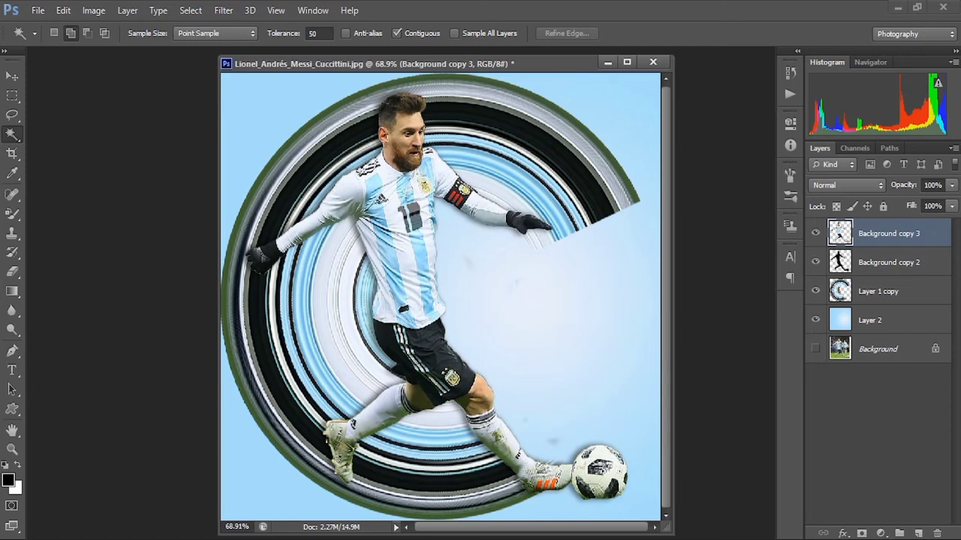
{"action": "left_click", "coordinate": [881, 534]}
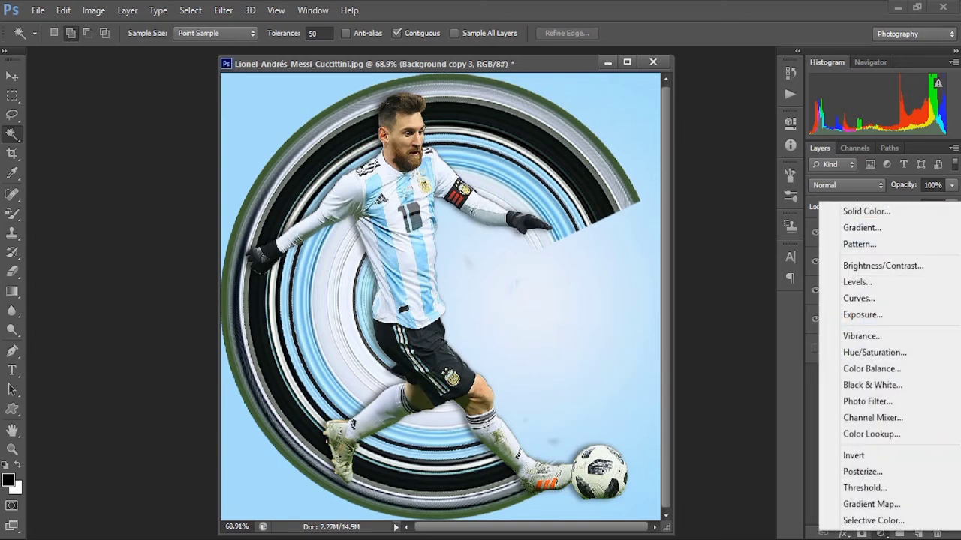
{"action": "left_click", "coordinate": [856, 282]}
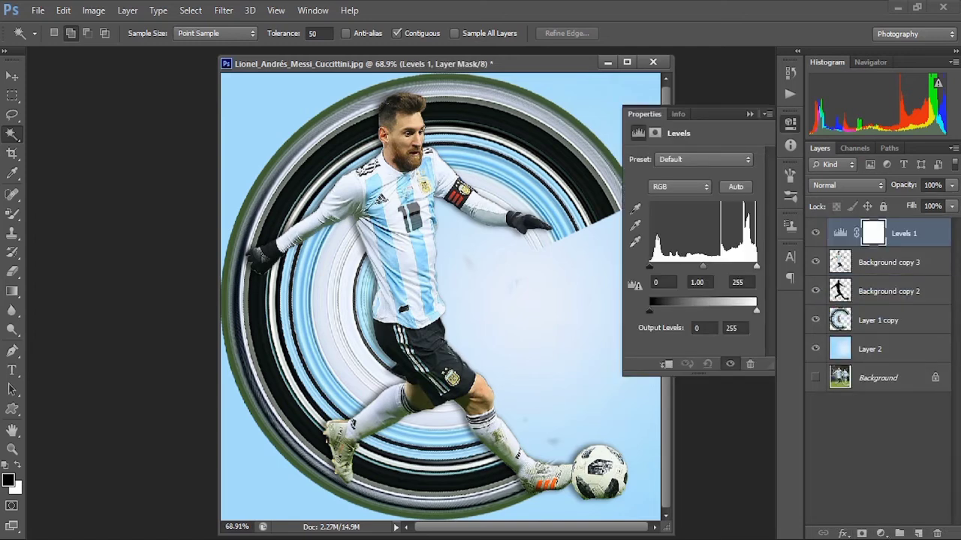
{"action": "left_click", "coordinate": [703, 159]}
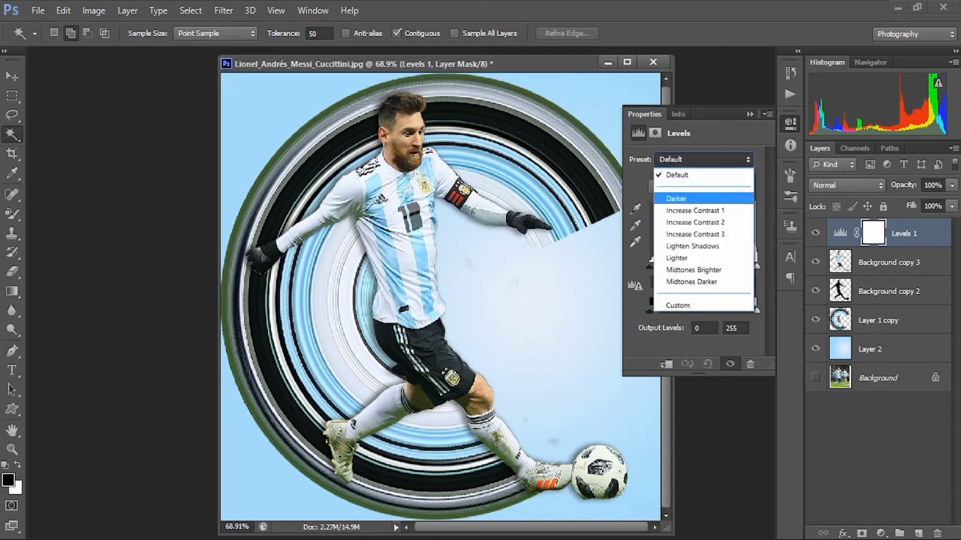
{"action": "left_click", "coordinate": [694, 210]}
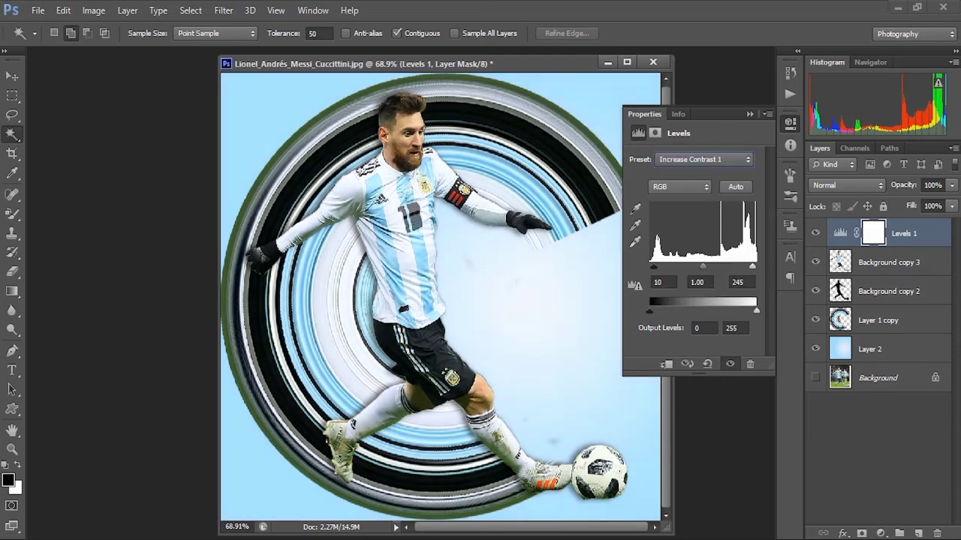
{"action": "left_click", "coordinate": [703, 159]}
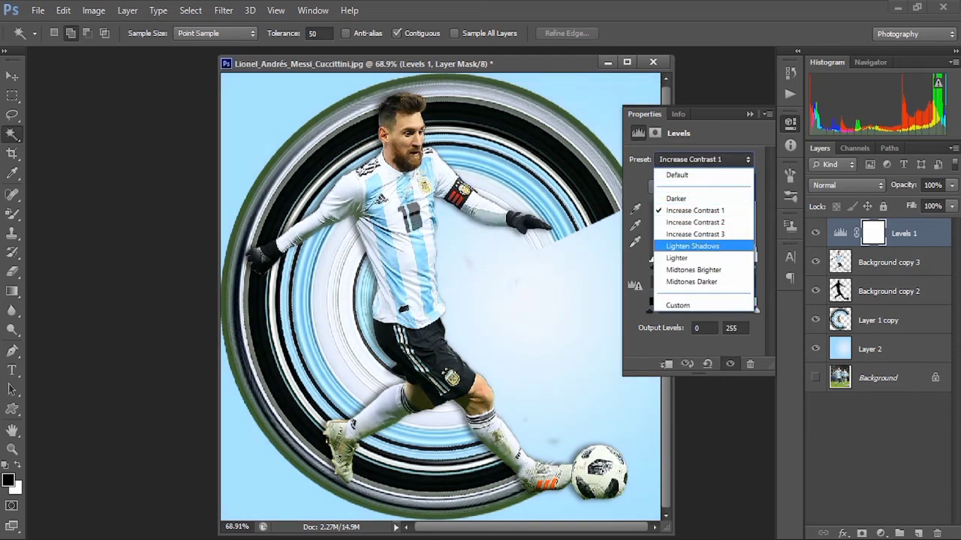
{"action": "left_click", "coordinate": [694, 234]}
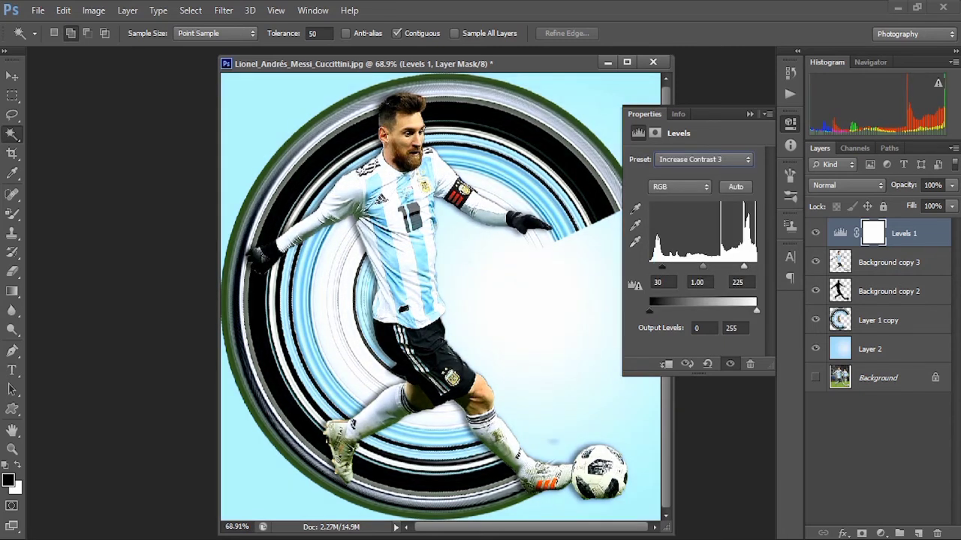
{"action": "left_click", "coordinate": [703, 159]}
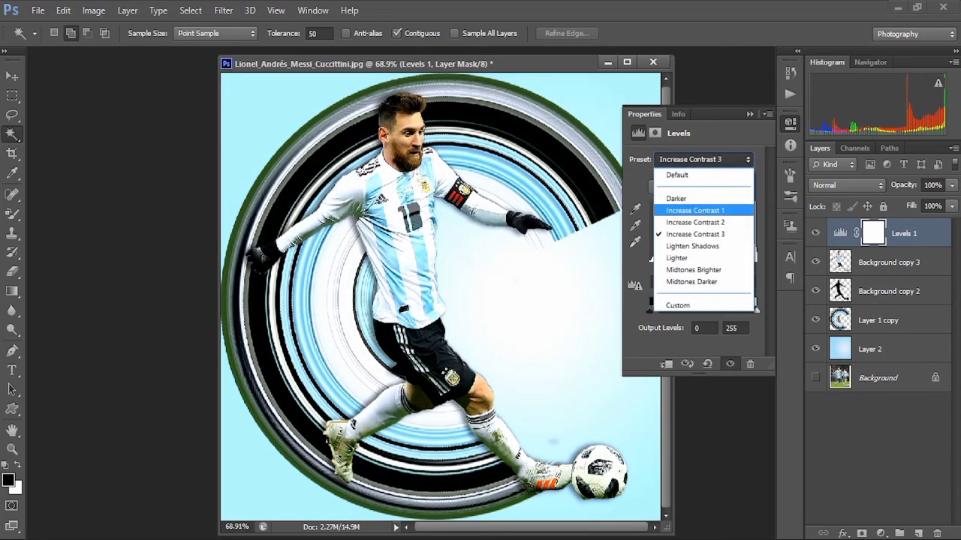
{"action": "left_click", "coordinate": [695, 222]}
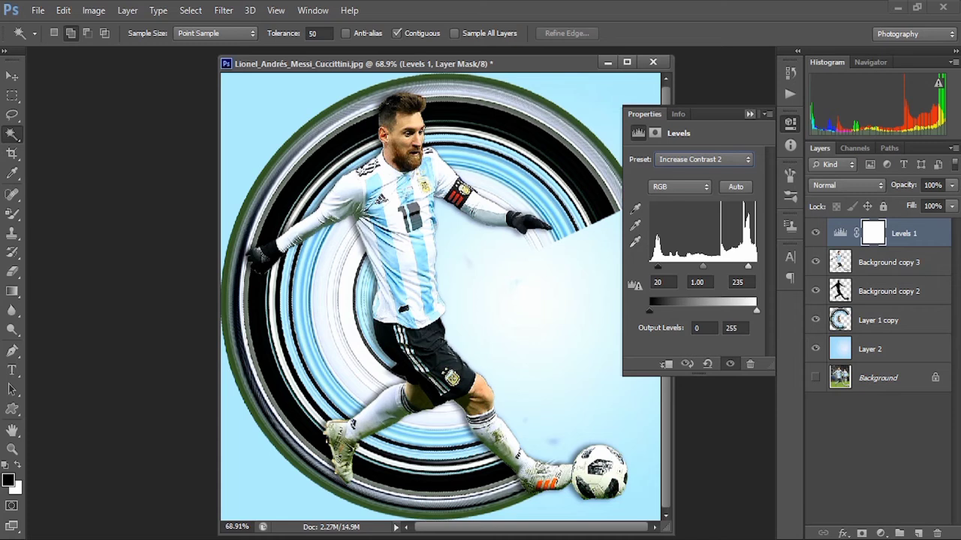
{"action": "left_click", "coordinate": [749, 114]}
- Add a Vibrance adjustment layer on top with vibrance 85 and saturation 5
{"action": "left_click", "coordinate": [881, 533]}
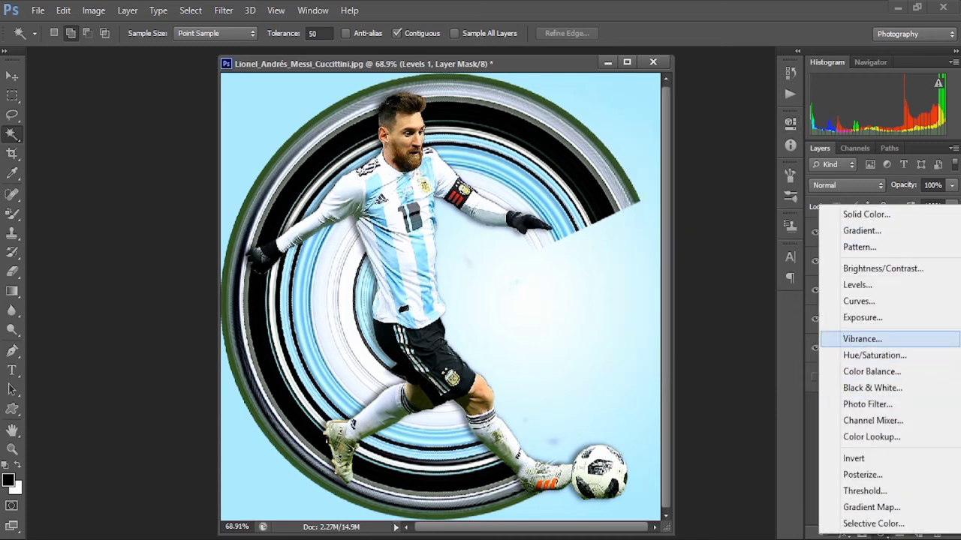
{"action": "left_click", "coordinate": [862, 338]}
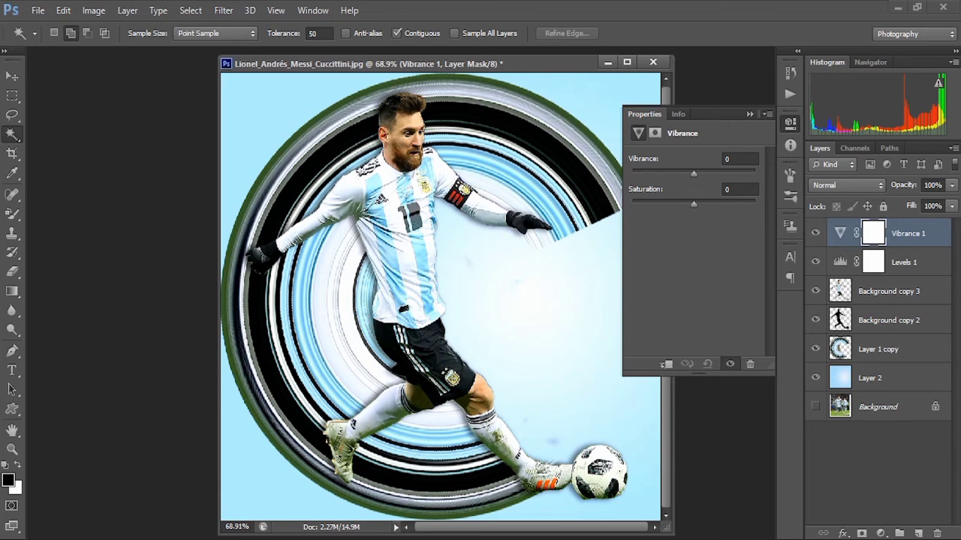
{"action": "left_click_drag", "start_coordinate": [693, 173], "coordinate": [752, 174]}
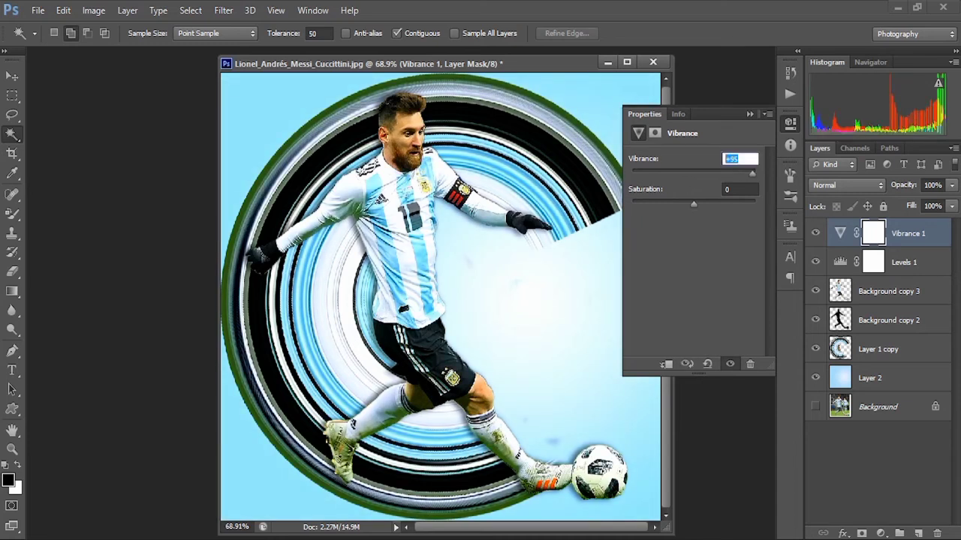
{"action": "type", "text": "85"}
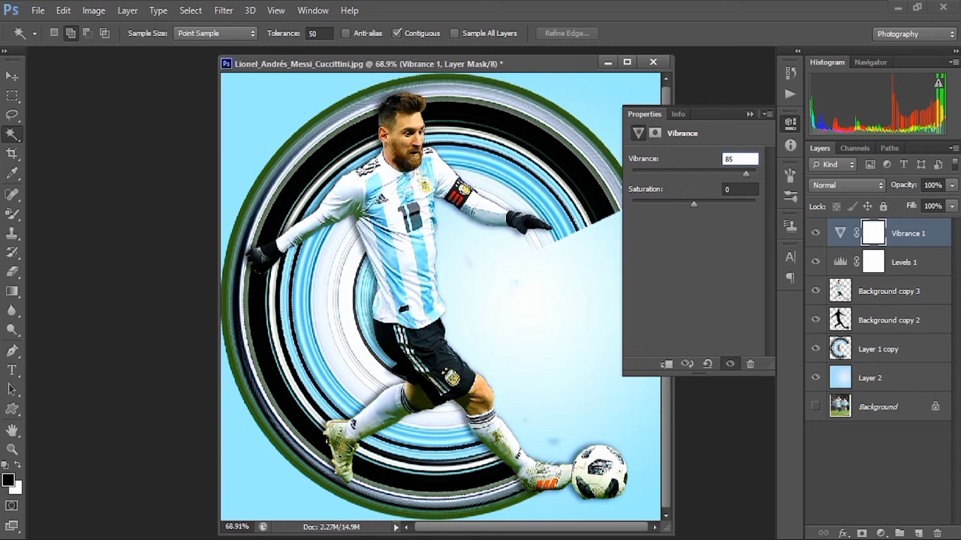
{"action": "key", "text": "Tab"}
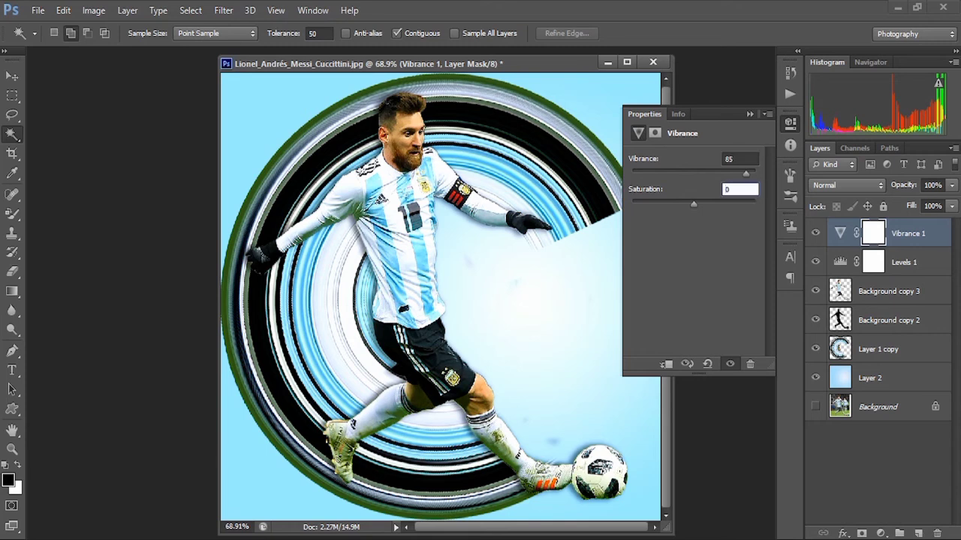
{"action": "type", "text": "5"}
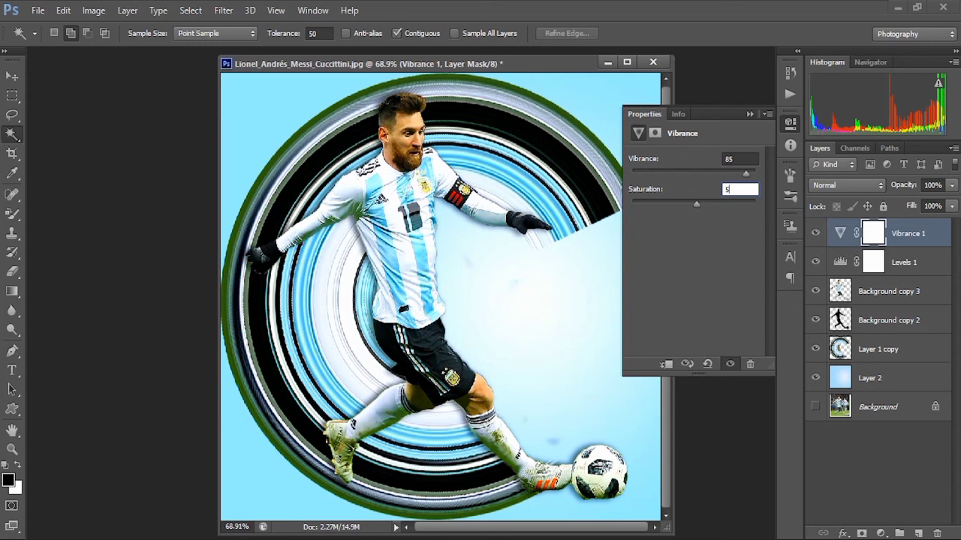
{"action": "left_click", "coordinate": [749, 113]}
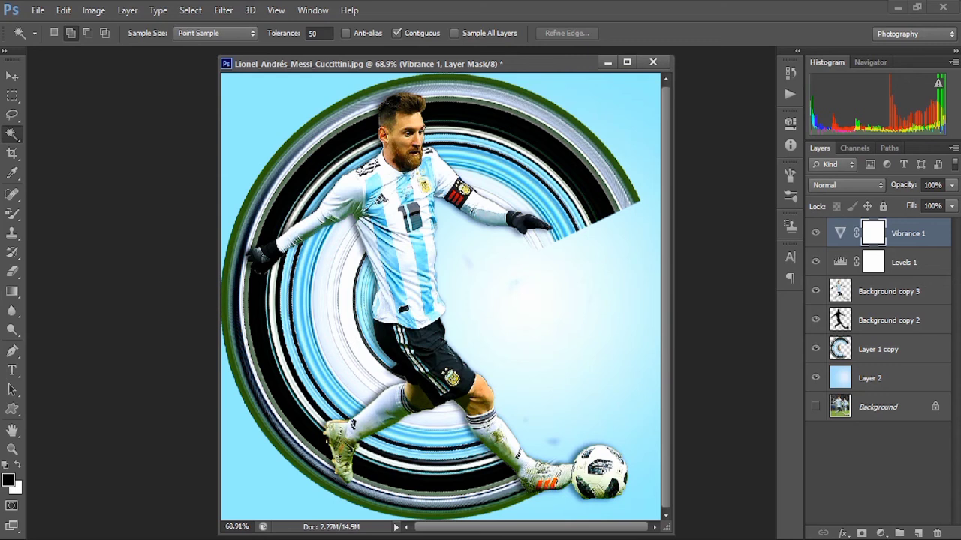
- Hide all adjustment and effect layers from the top down and show only the original Background photo
{"action": "left_click", "coordinate": [815, 234]}
{"action": "left_click", "coordinate": [816, 262]}
{"action": "left_click", "coordinate": [816, 291]}
{"action": "left_click", "coordinate": [816, 320]}
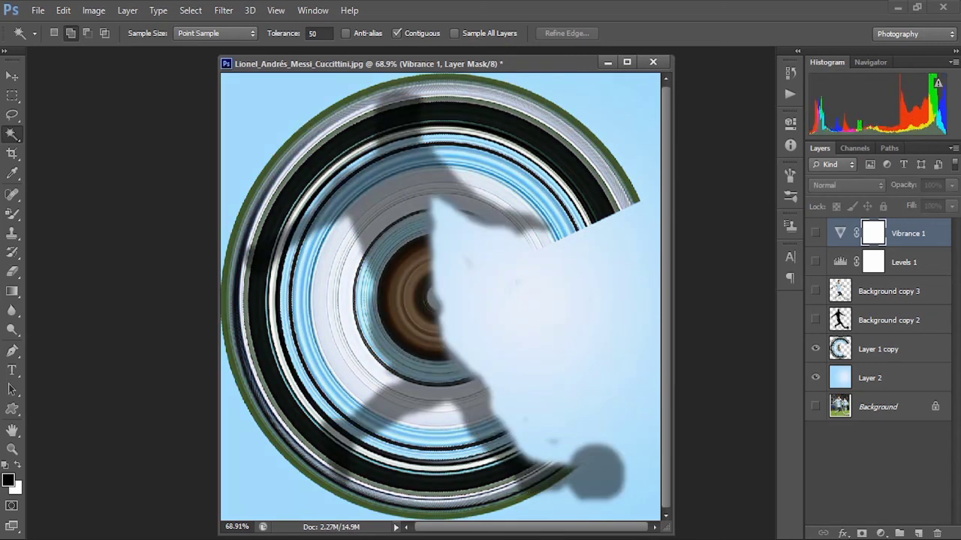
{"action": "left_click", "coordinate": [815, 349]}
{"action": "left_click", "coordinate": [816, 378]}
{"action": "left_click", "coordinate": [816, 406]}
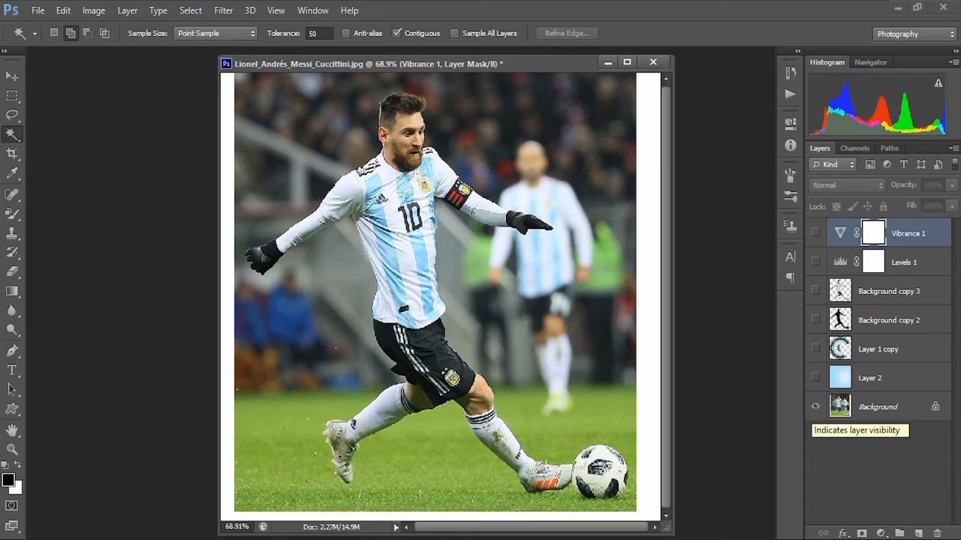
- Hide the original Background and show the layers above it again one by one to review the finished effect
{"action": "left_click", "coordinate": [816, 407]}
{"action": "left_click", "coordinate": [816, 378]}
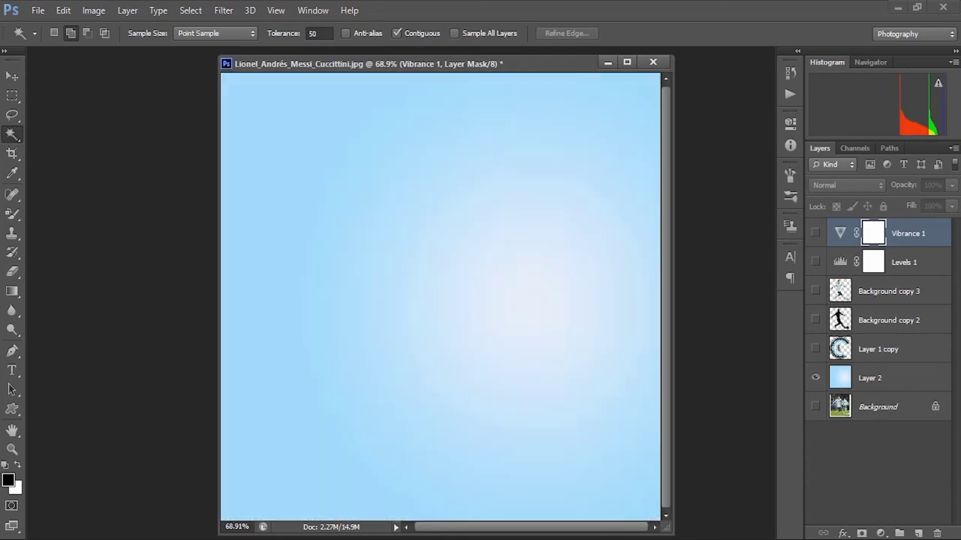
{"action": "left_click", "coordinate": [816, 349]}
{"action": "left_click", "coordinate": [816, 320]}
{"action": "left_click", "coordinate": [816, 291]}
{"action": "left_click", "coordinate": [816, 262]}
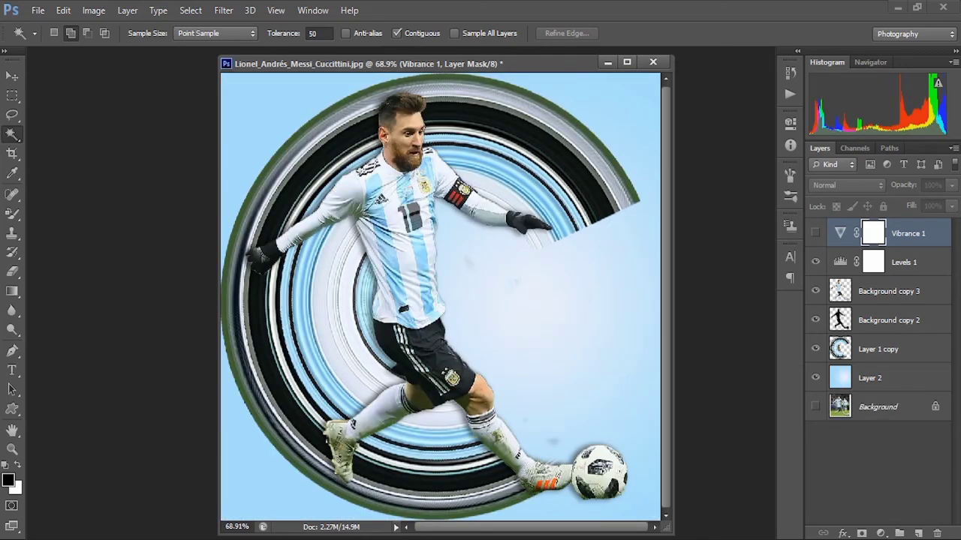
{"action": "left_click", "coordinate": [815, 234]}
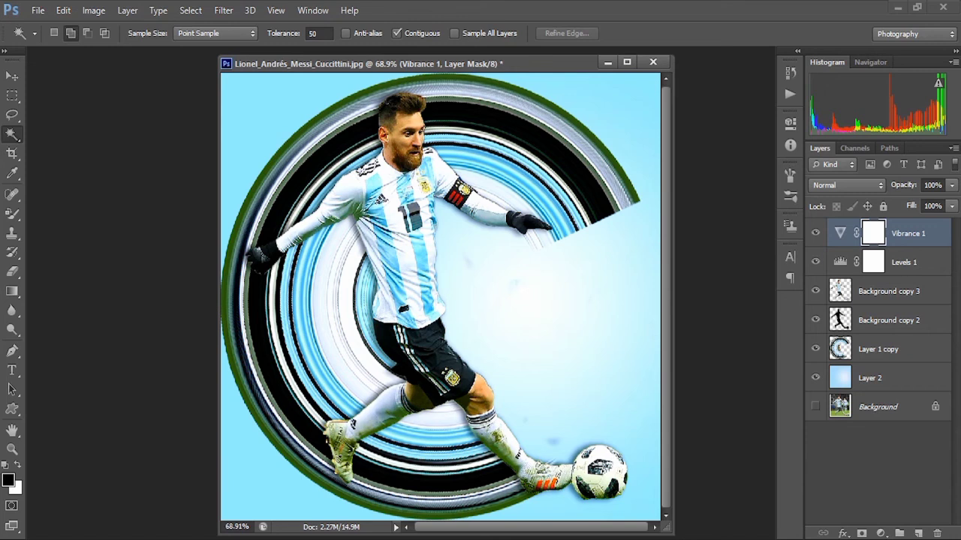